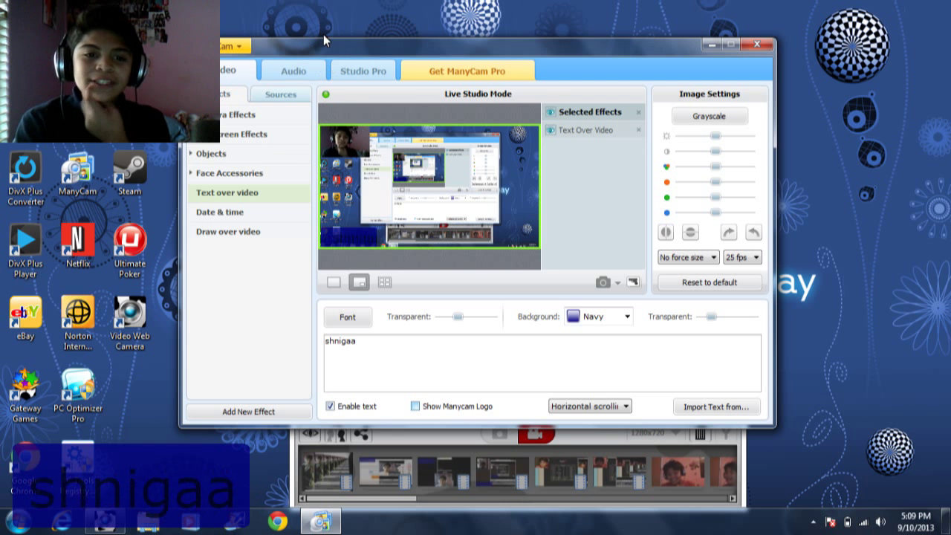
- Minimize ManyCam Options to reveal the Video Web Camera broadcast, then launch Chrome
{"action": "left_click", "coordinate": [711, 46]}
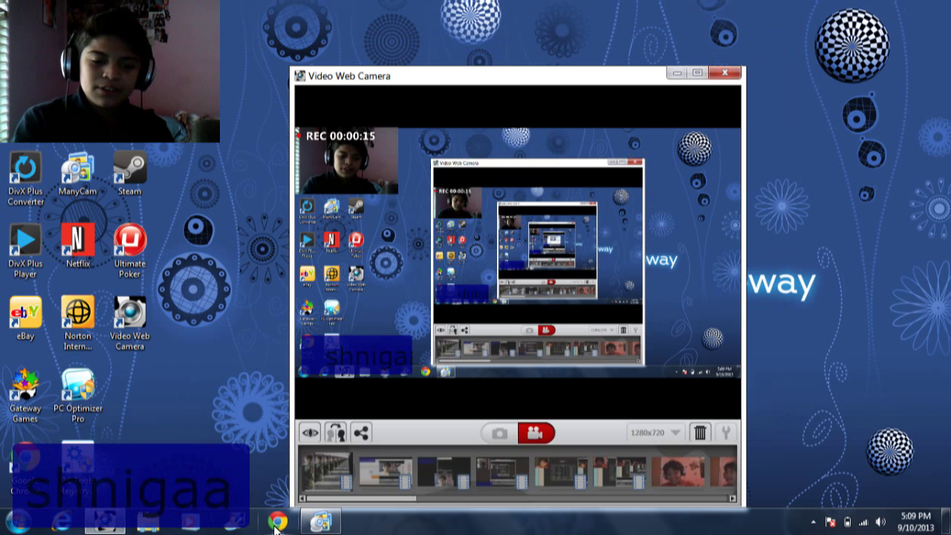
{"action": "left_click", "coordinate": [277, 521]}
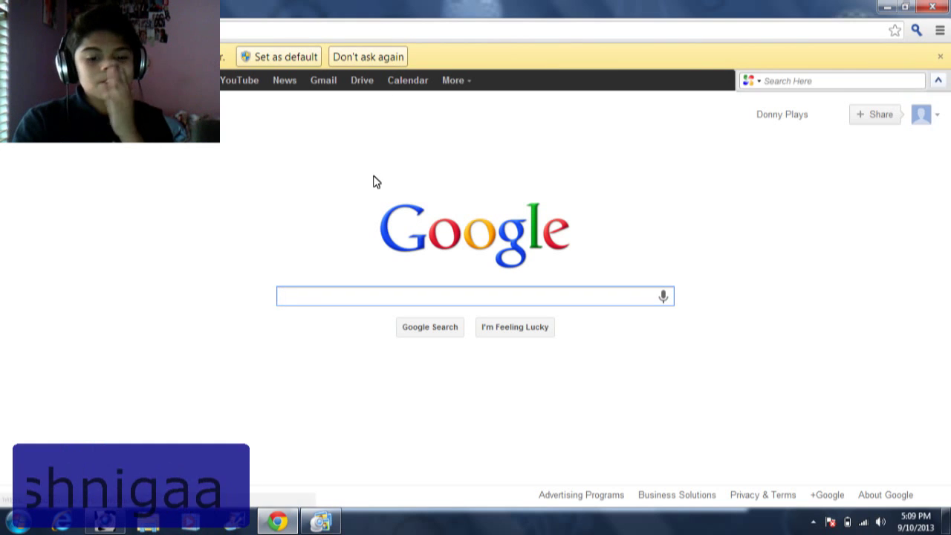
- Search Google for 'manyc', open the ManyCam homepage, dismiss the default-browser bar, and minimize Chrome
{"action": "type", "text": "manyc"}
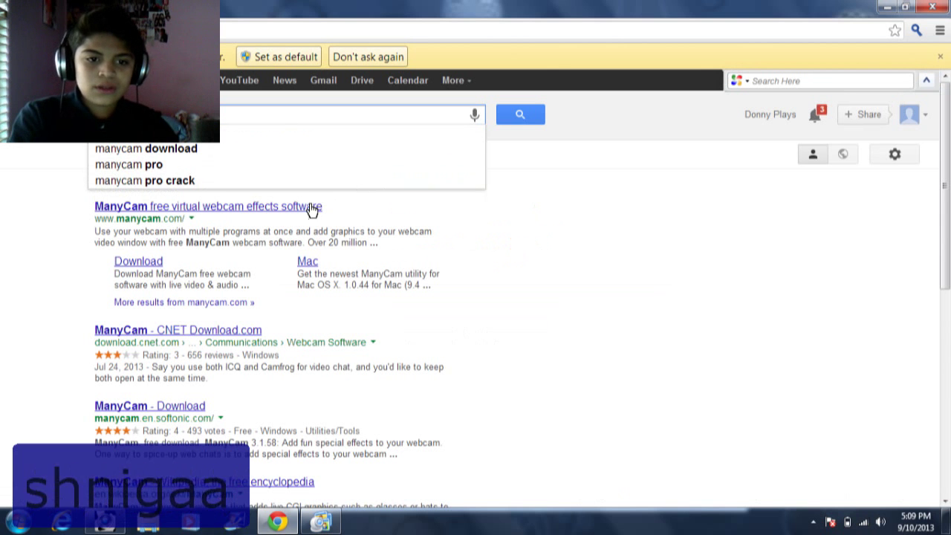
{"action": "left_click", "coordinate": [310, 212]}
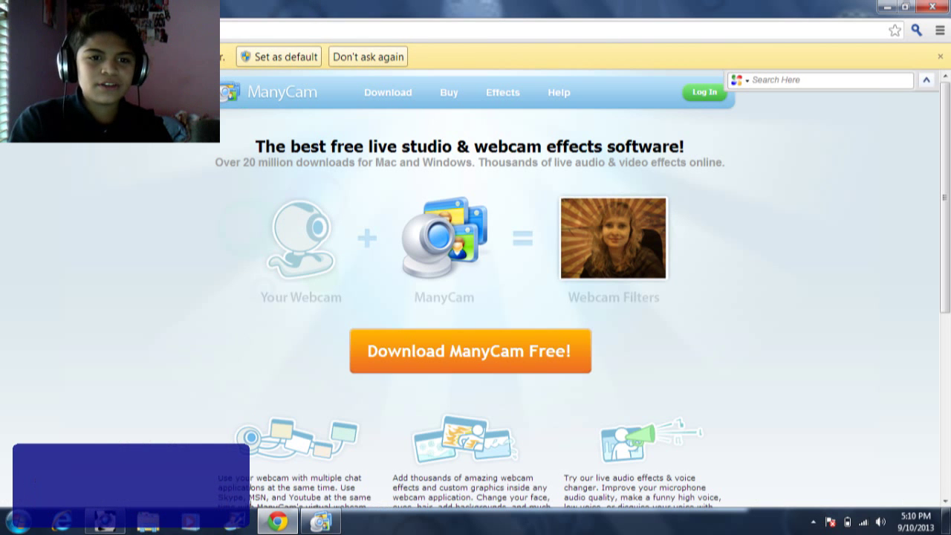
{"action": "right_click", "coordinate": [170, 34]}
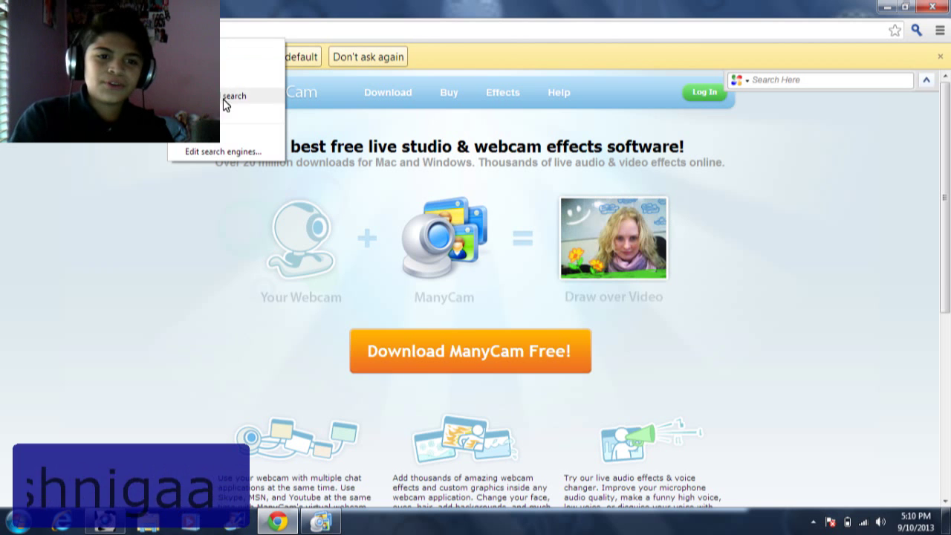
{"action": "key", "text": "Escape"}
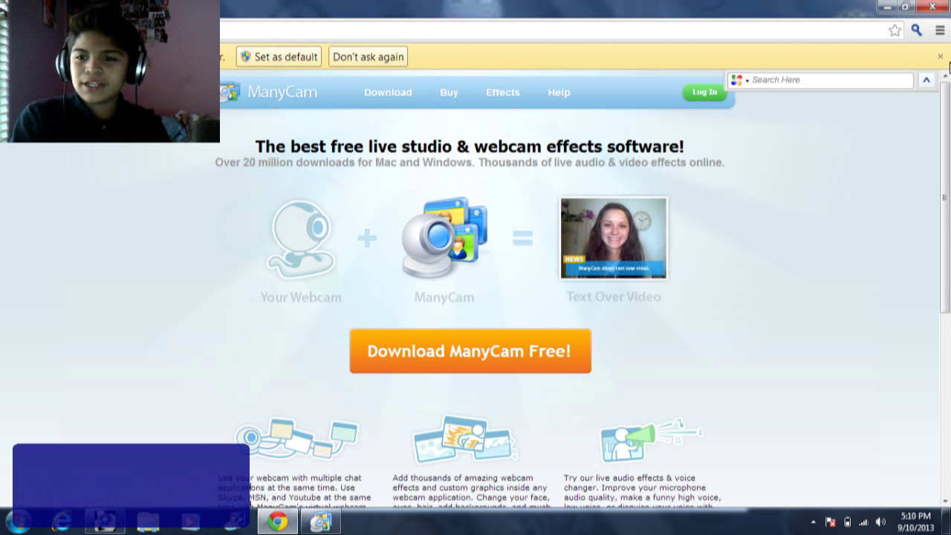
{"action": "left_click", "coordinate": [940, 56]}
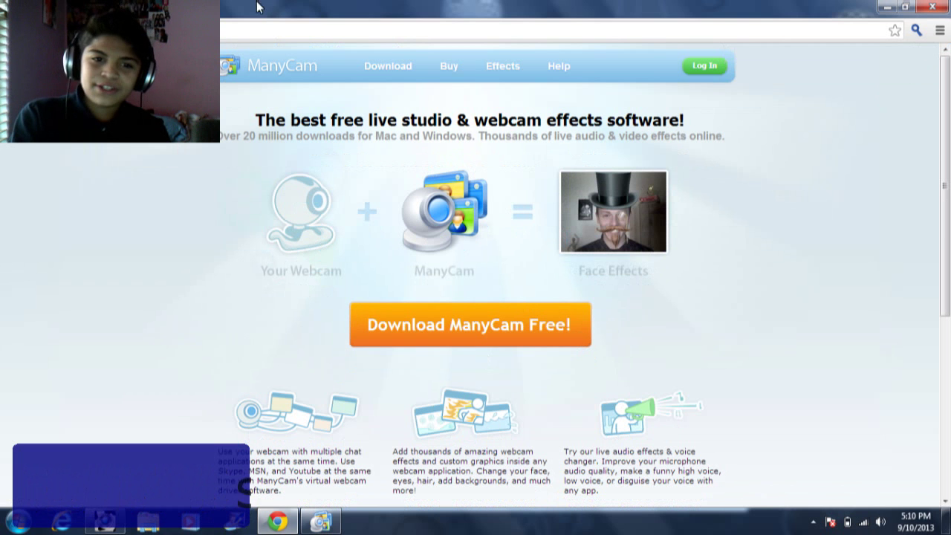
{"action": "left_click", "coordinate": [887, 7]}
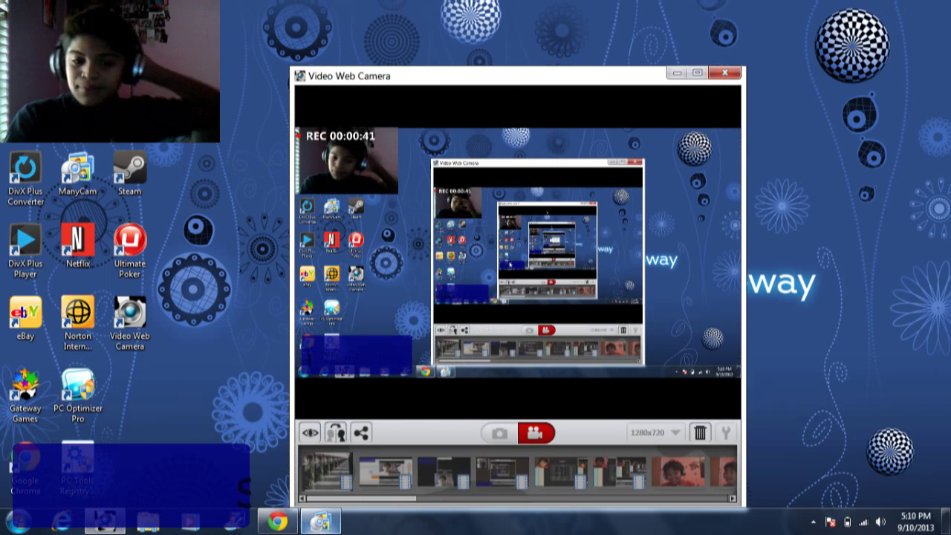
- Reopen ManyCam Options and view the Audio and Studio Pro sections before returning to Video
{"action": "mouse_move", "coordinate": [321, 522]}
{"action": "left_click", "coordinate": [320, 449]}
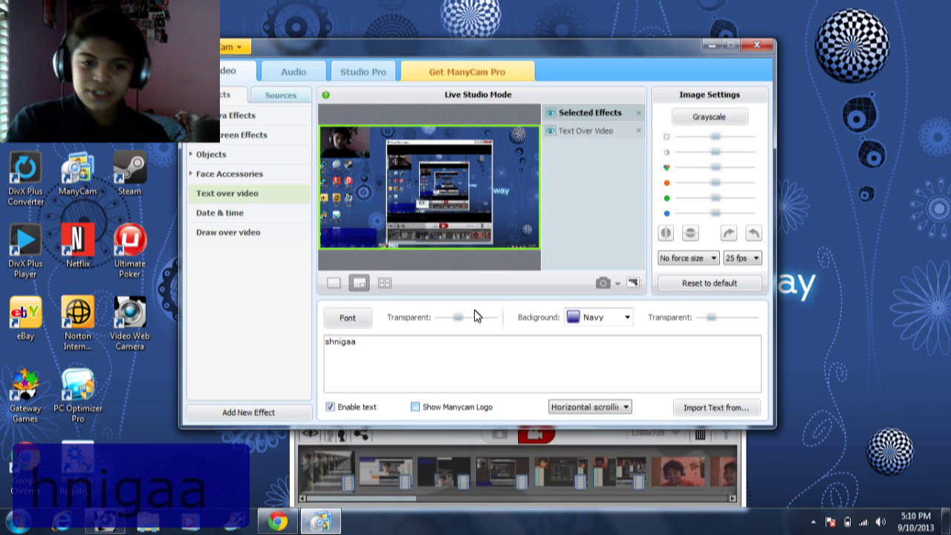
{"action": "left_click", "coordinate": [295, 72]}
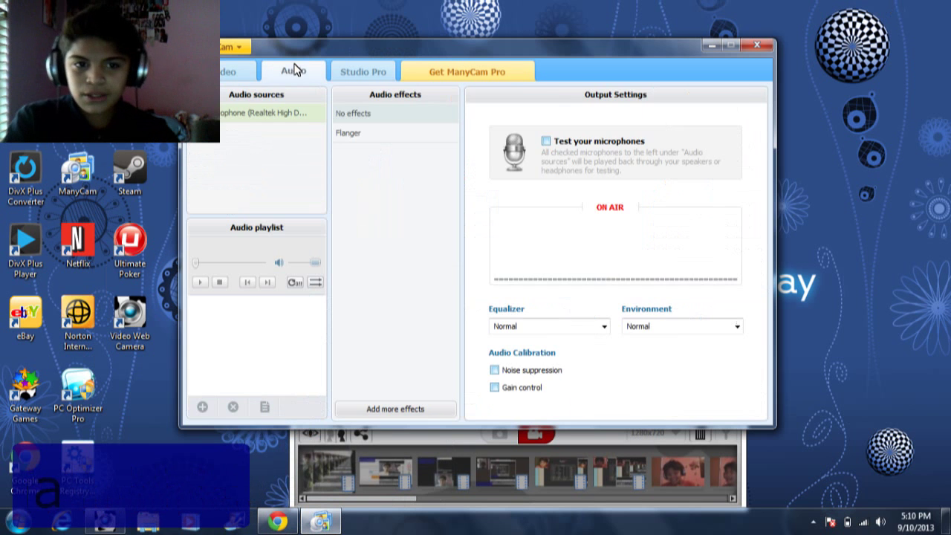
{"action": "left_click", "coordinate": [334, 72]}
{"action": "left_click", "coordinate": [227, 71]}
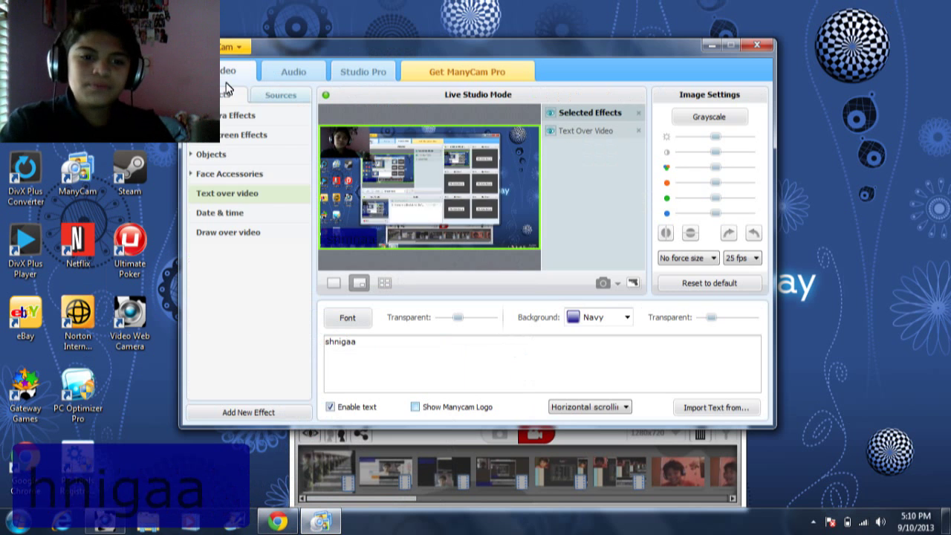
- Expand the Camera Effects, Full Screen Effects and Objects categories, then list the video sources
{"action": "left_click", "coordinate": [239, 116]}
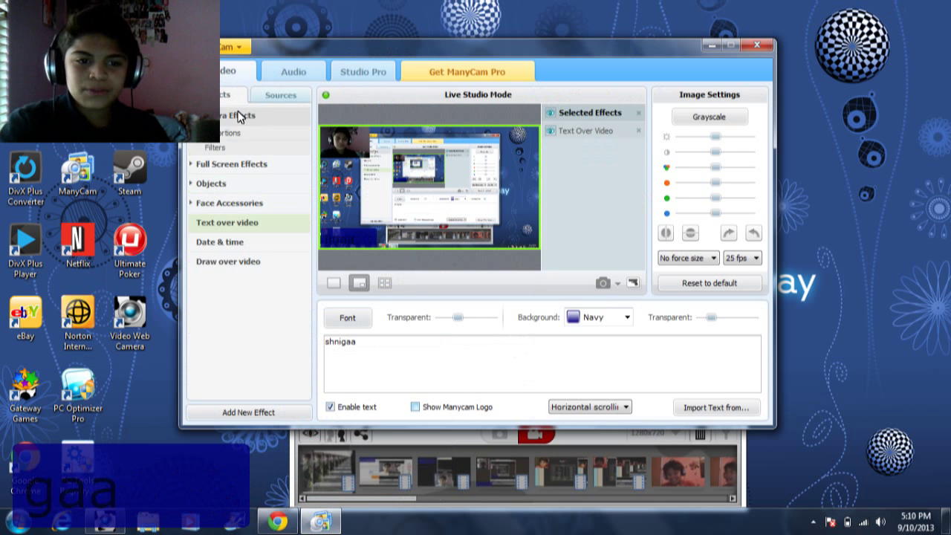
{"action": "left_click", "coordinate": [263, 165]}
{"action": "left_click", "coordinate": [247, 229]}
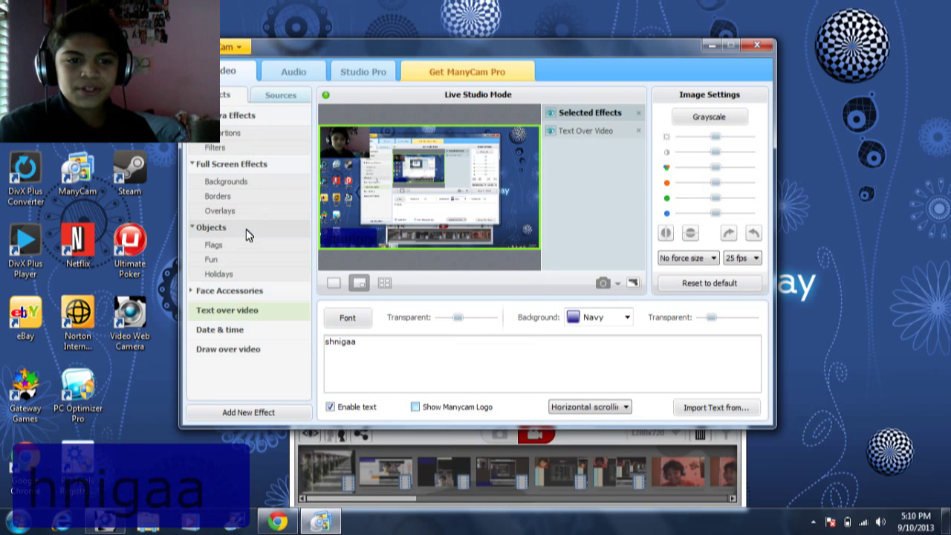
{"action": "left_click", "coordinate": [279, 100]}
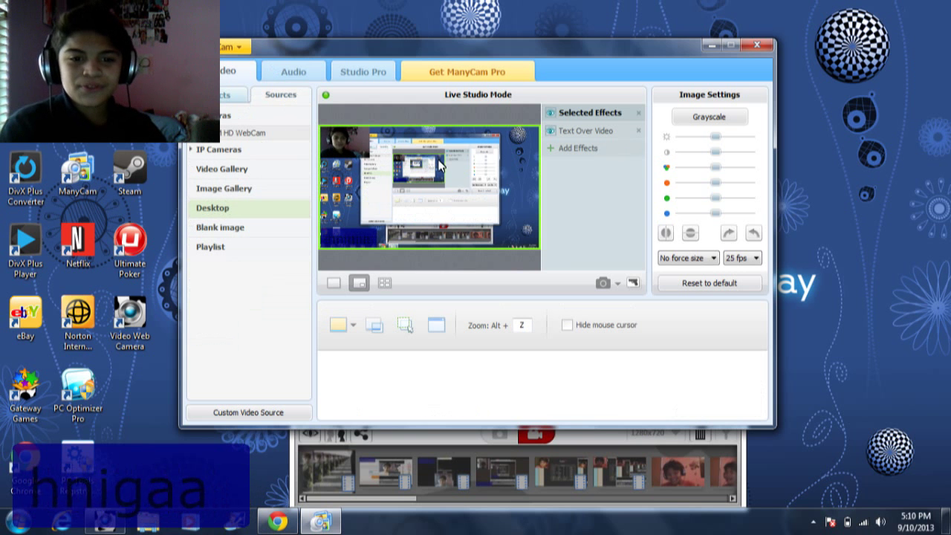
- Select the webcam inset and switch to single view so only the Desktop source shows
{"action": "left_click", "coordinate": [358, 157]}
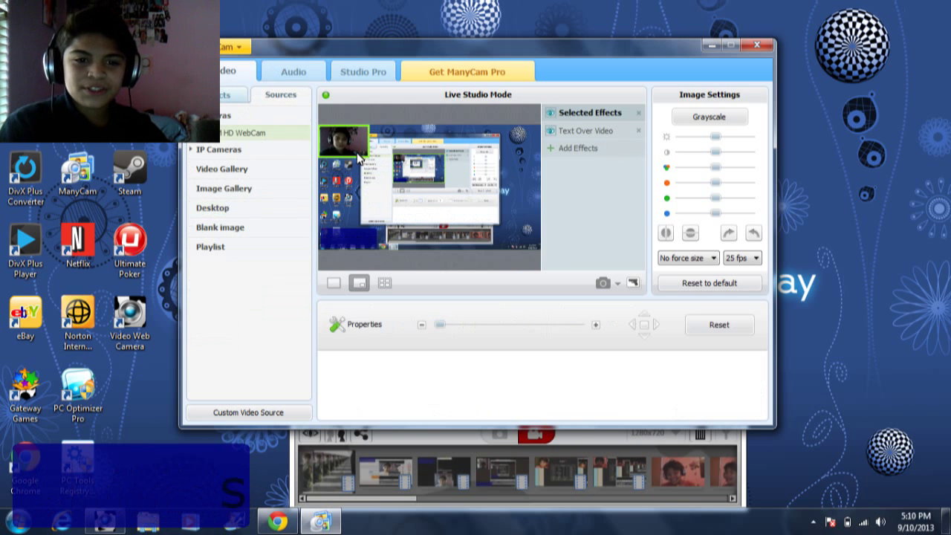
{"action": "left_click", "coordinate": [333, 289]}
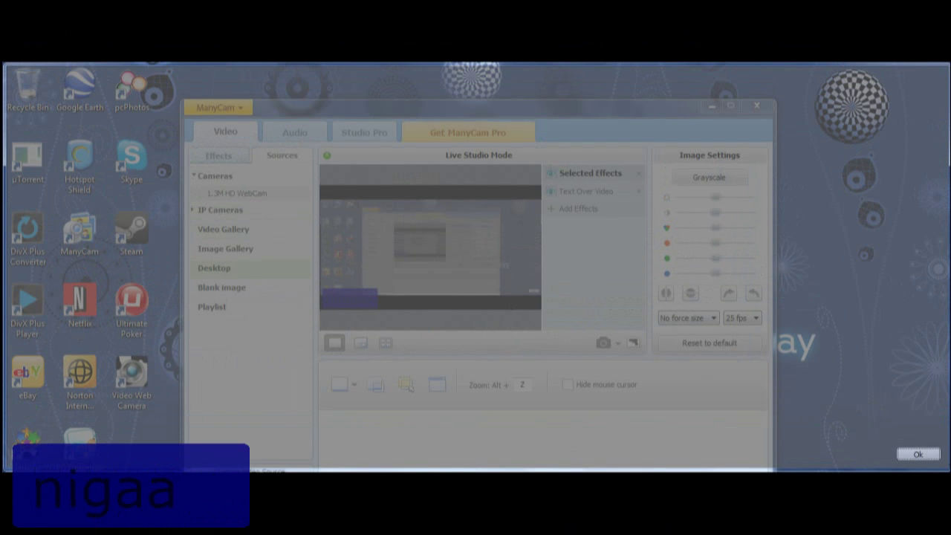
- Dismiss the notice, enable Picture-in-Picture to add the 1.3M HD WebCam, and minimize ManyCam
{"action": "left_click", "coordinate": [934, 456]}
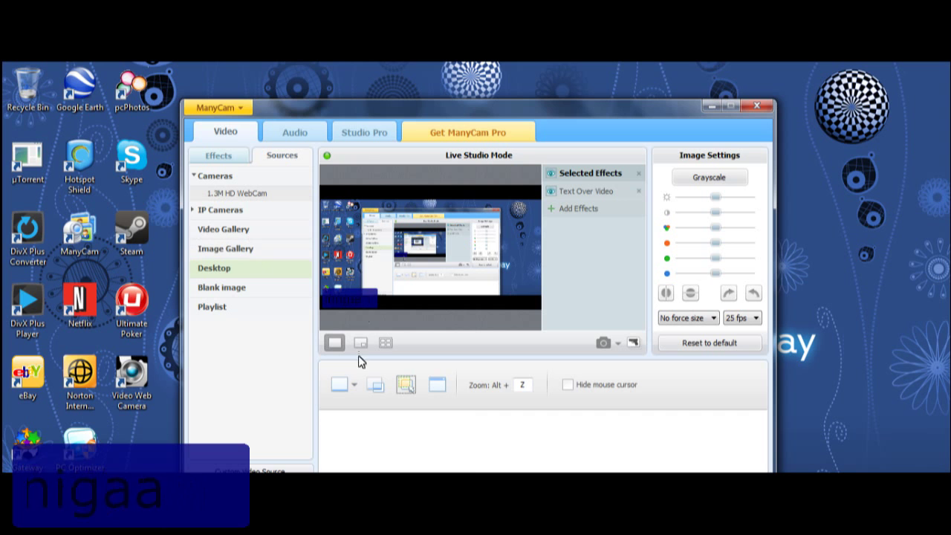
{"action": "left_click", "coordinate": [360, 344]}
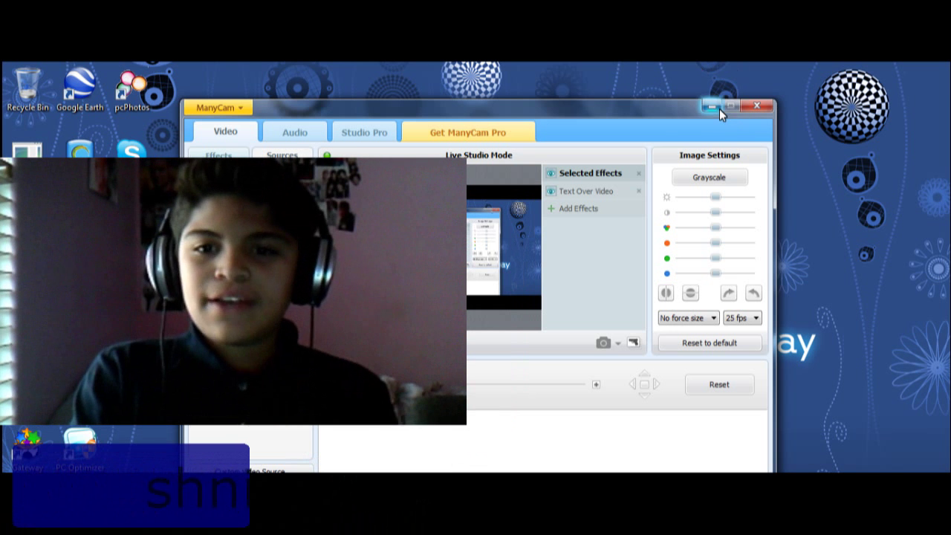
{"action": "left_click", "coordinate": [727, 106]}
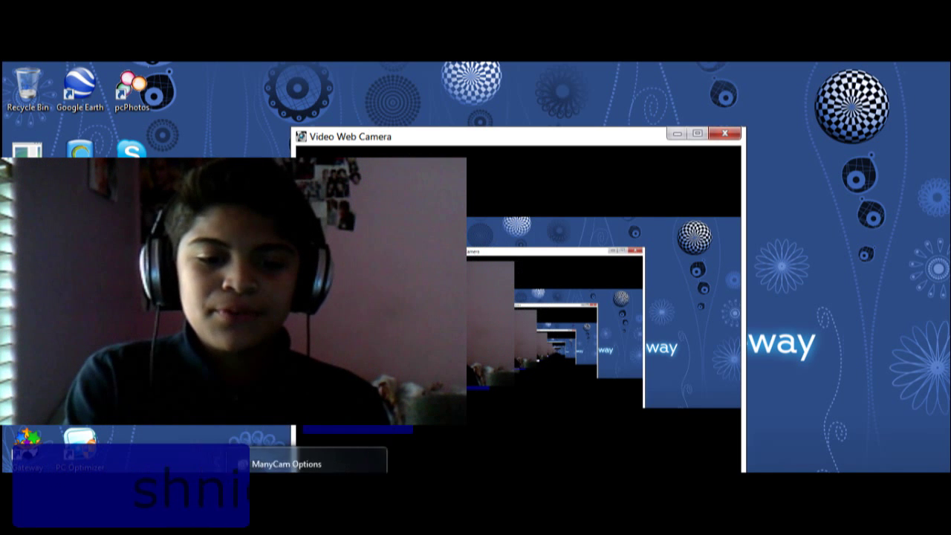
- Shrink the webcam inset and open the Text over video settings showing 'shnigaa' on Navy
{"action": "left_click", "coordinate": [329, 459]}
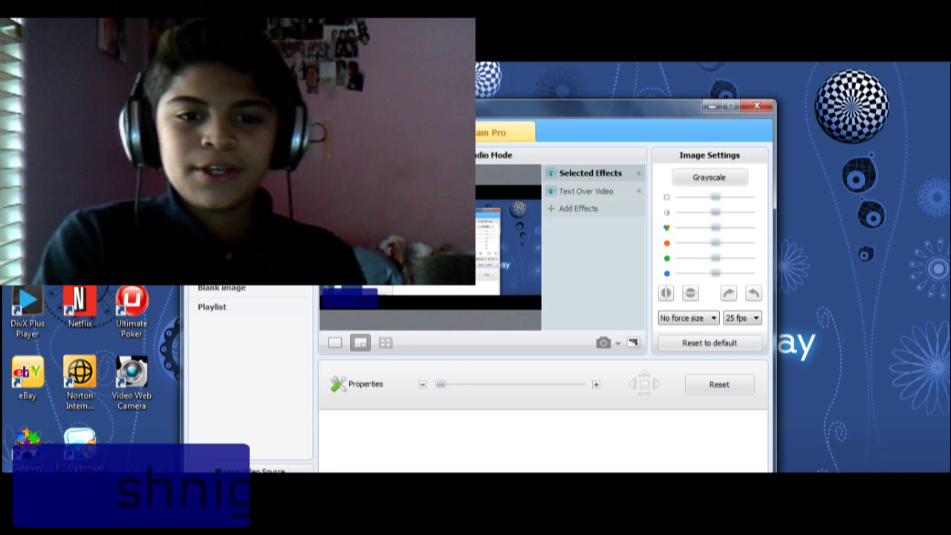
{"action": "left_click_drag", "start_coordinate": [430, 245], "coordinate": [407, 231]}
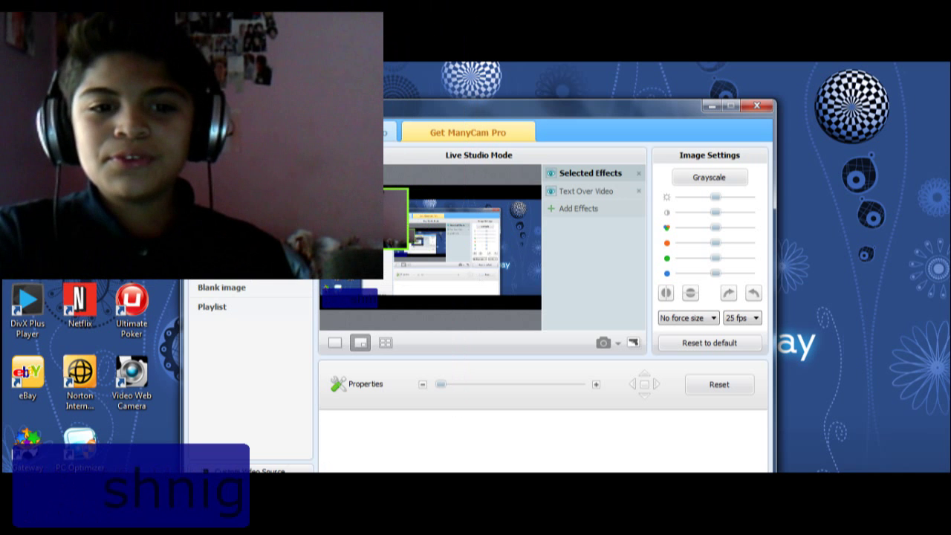
{"action": "key", "text": "ctrl+Tab"}
{"action": "key", "text": "ctrl+shift+Tab"}
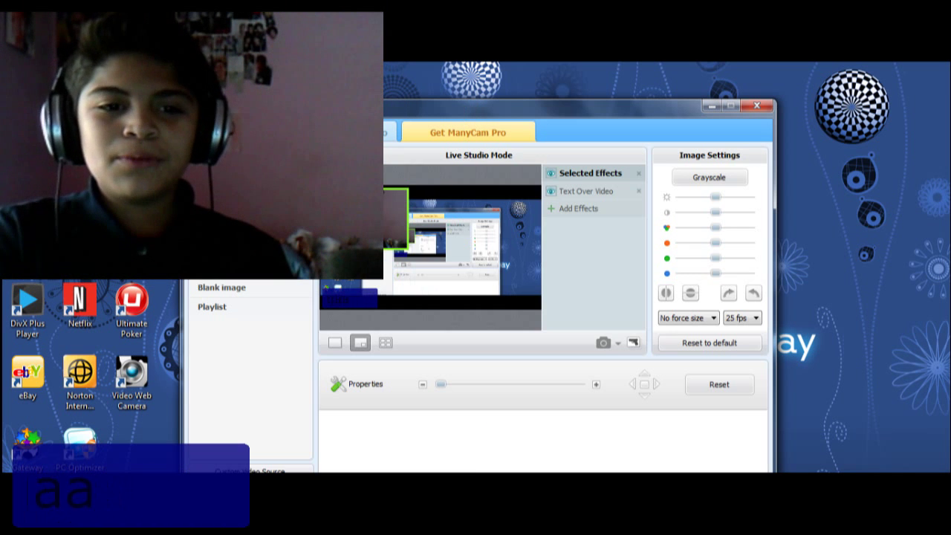
{"action": "left_click", "coordinate": [585, 191]}
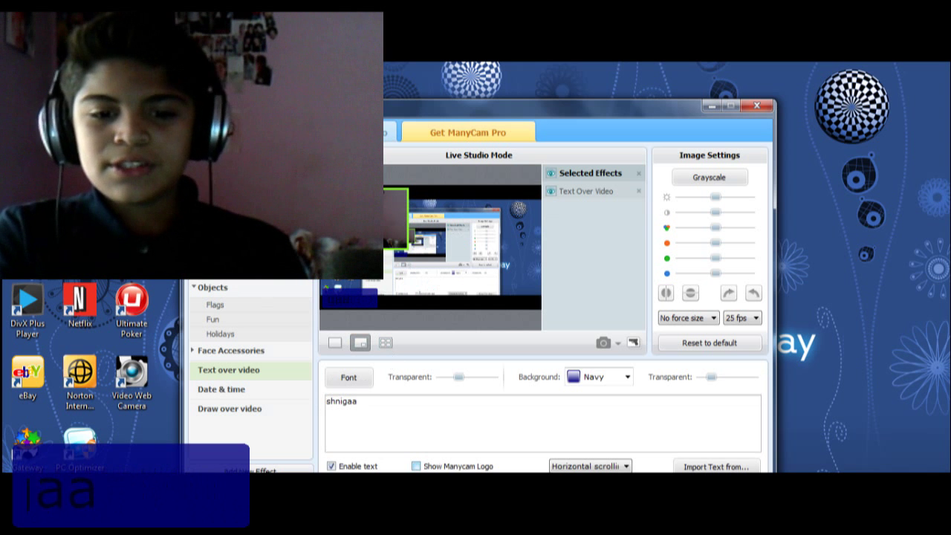
- Turn the Show Manycam Logo watermark on, then off, dismissing the logo-disabled notice
{"action": "left_click", "coordinate": [416, 466]}
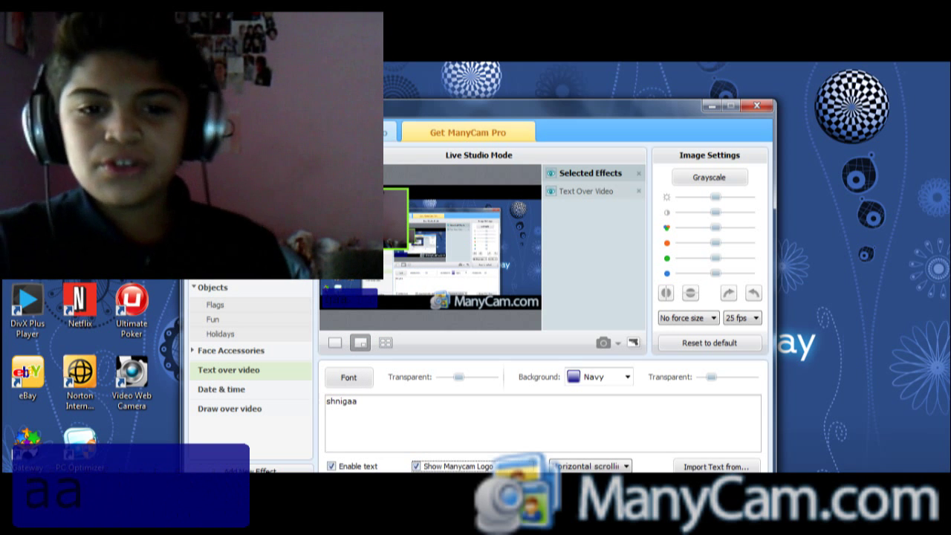
{"action": "left_click", "coordinate": [420, 465]}
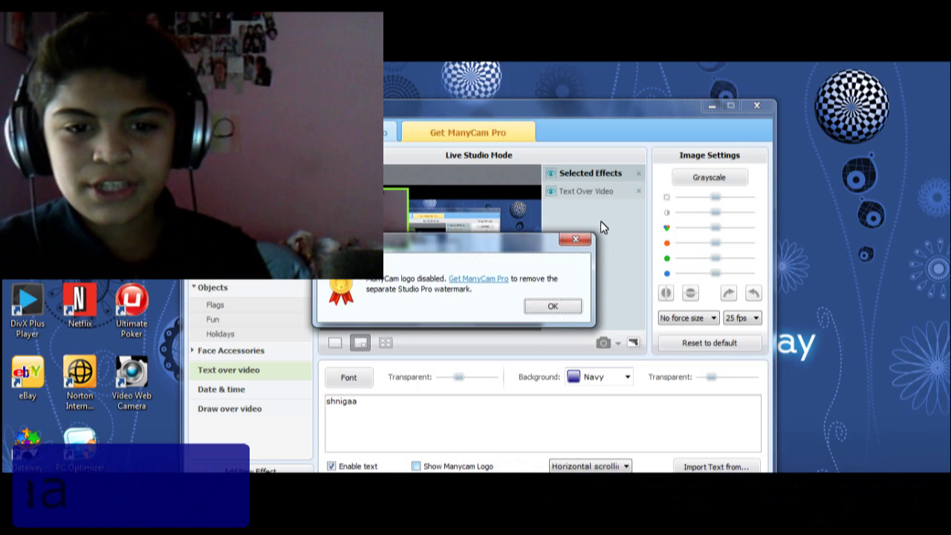
{"action": "left_click", "coordinate": [577, 244]}
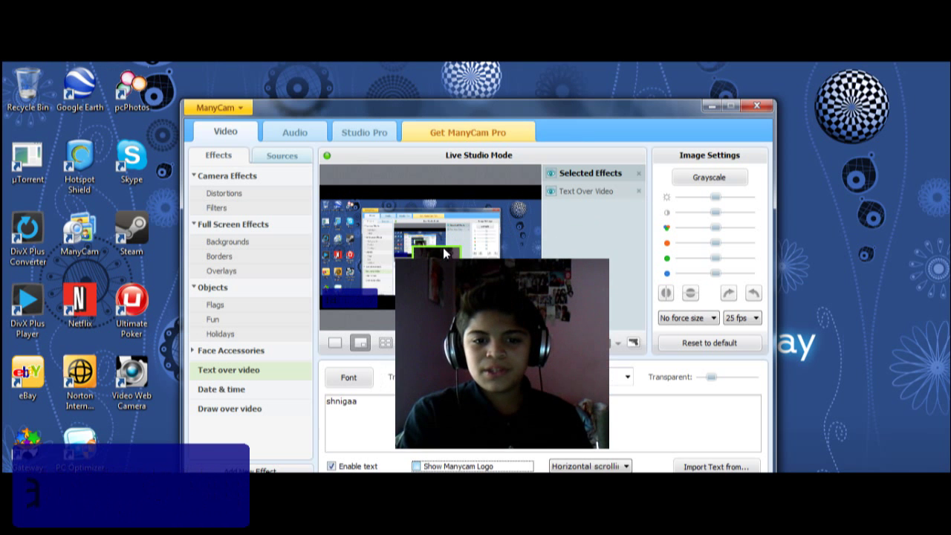
- Drag the webcam inset to the top-right of the broadcast, then minimise ManyCam
{"action": "left_click_drag", "start_coordinate": [379, 281], "coordinate": [529, 207]}
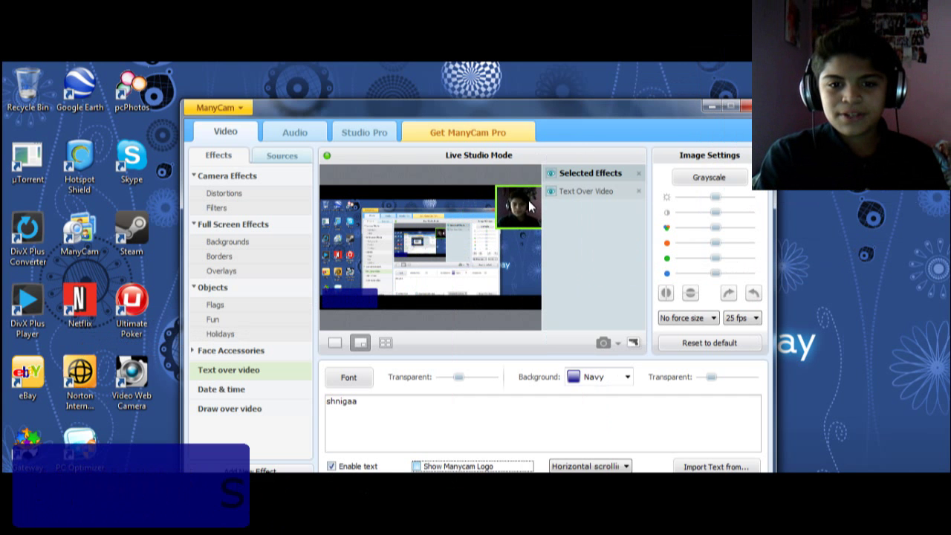
{"action": "left_click", "coordinate": [384, 398]}
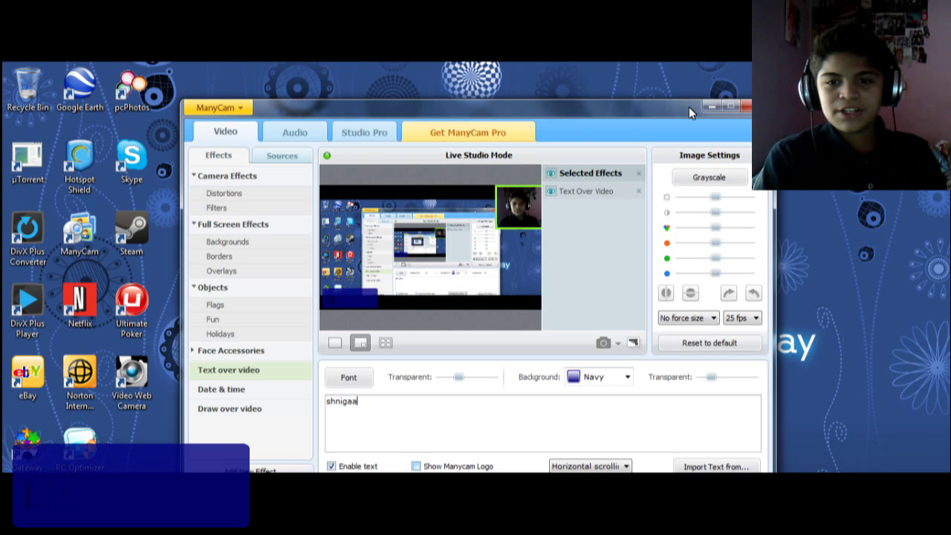
{"action": "left_click", "coordinate": [716, 105]}
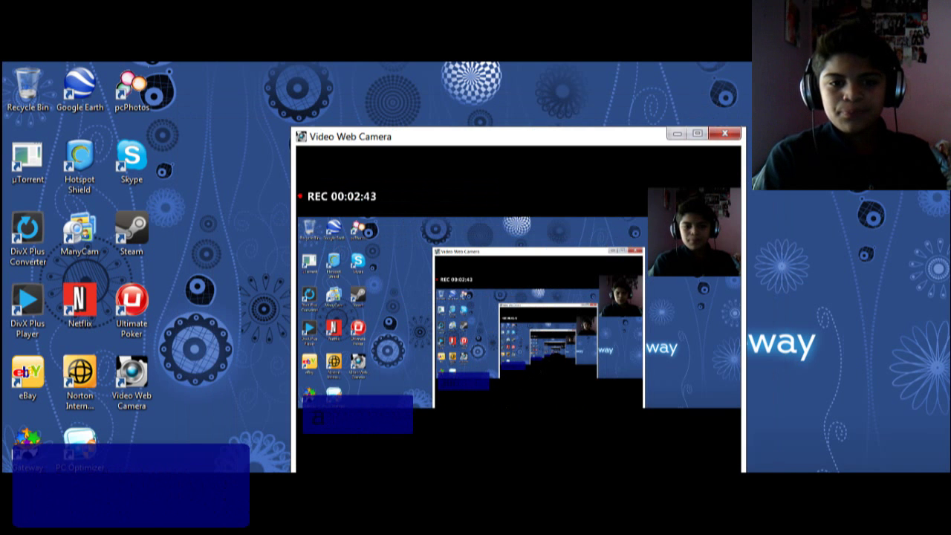
- Open a new Chrome tab and go to the Google homepage
{"action": "left_click_drag", "start_coordinate": [502, 150], "coordinate": [505, 92]}
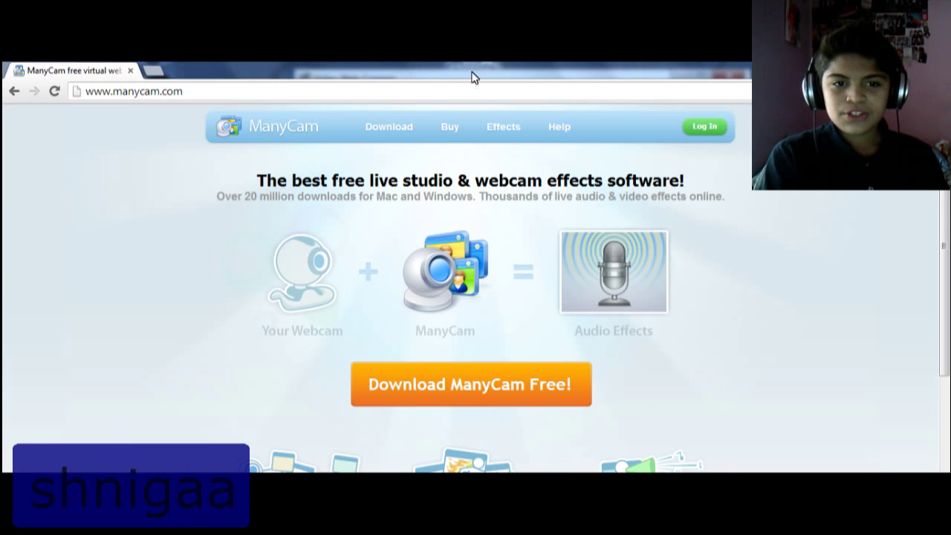
{"action": "left_click", "coordinate": [149, 71]}
{"action": "type", "text": "gogle"}
{"action": "key", "text": "Return"}
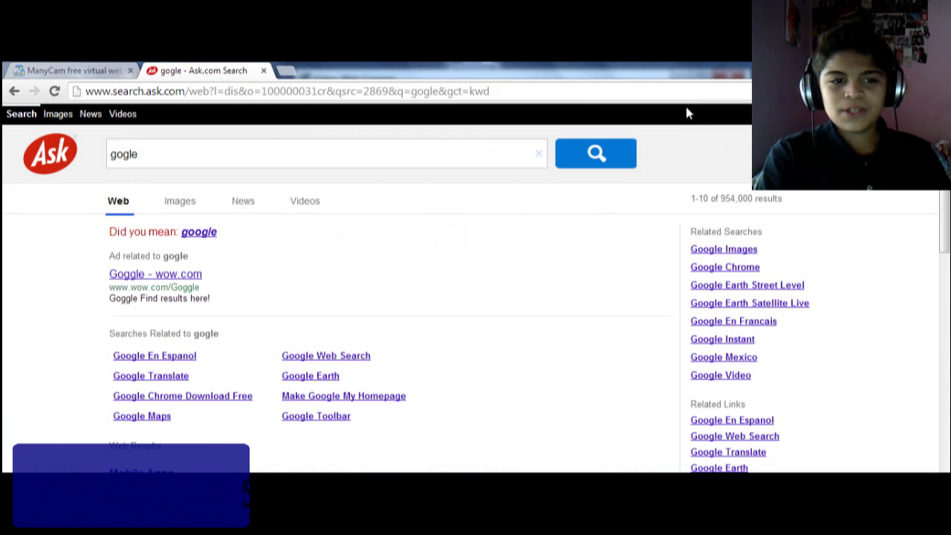
{"action": "left_click", "coordinate": [686, 96]}
{"action": "type", "text": "google"}
{"action": "key", "text": "Return"}
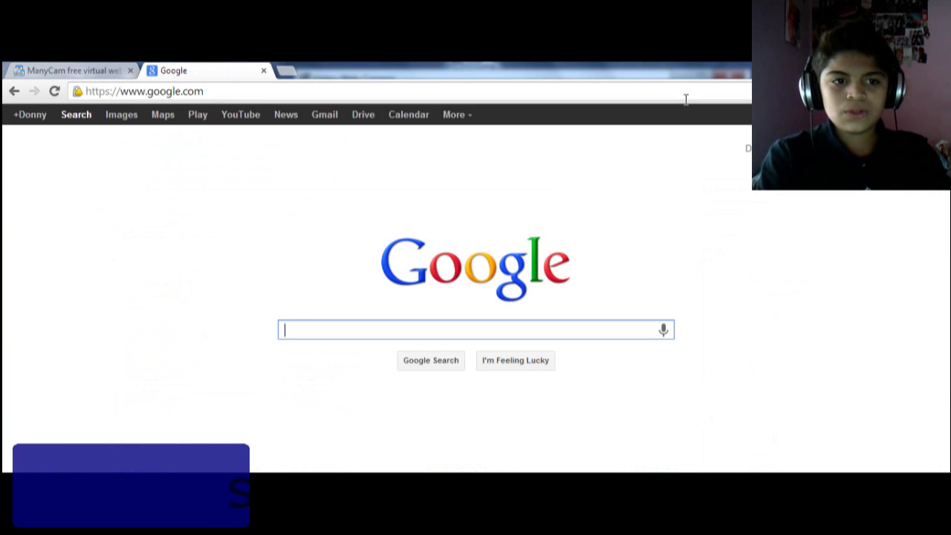
- Search 'gateway video web camera' and read the Gateway Support 'Using the Webcam' page
{"action": "type", "text": "gate"}
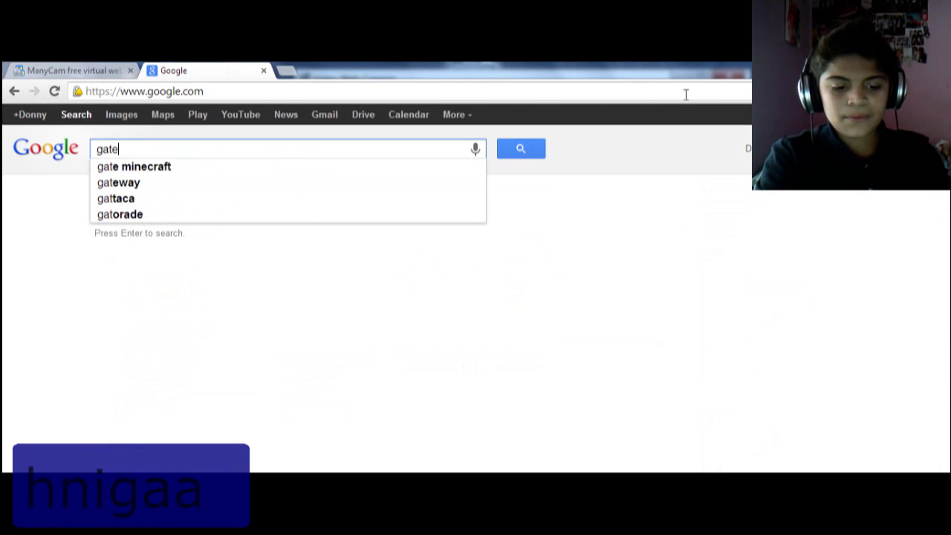
{"action": "type", "text": "way v"}
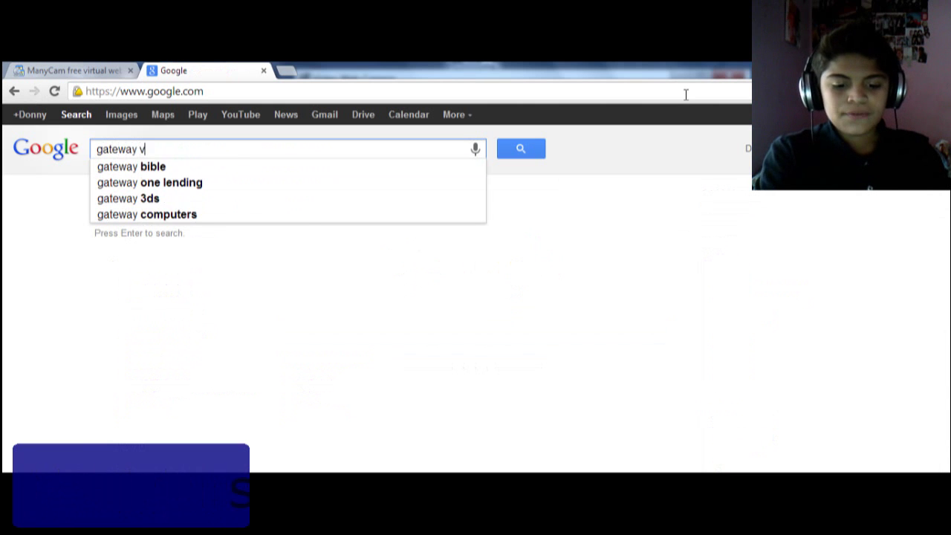
{"action": "type", "text": "ideo"}
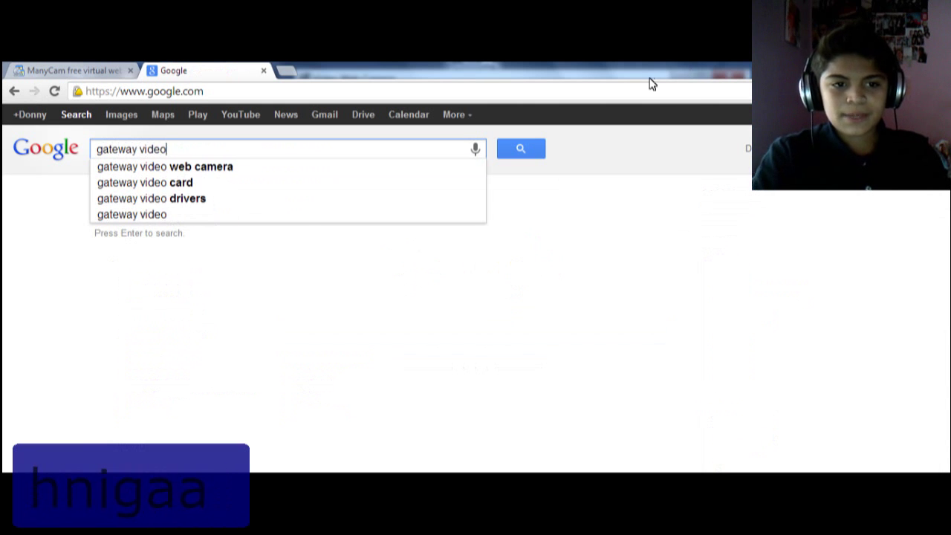
{"action": "left_click", "coordinate": [387, 177]}
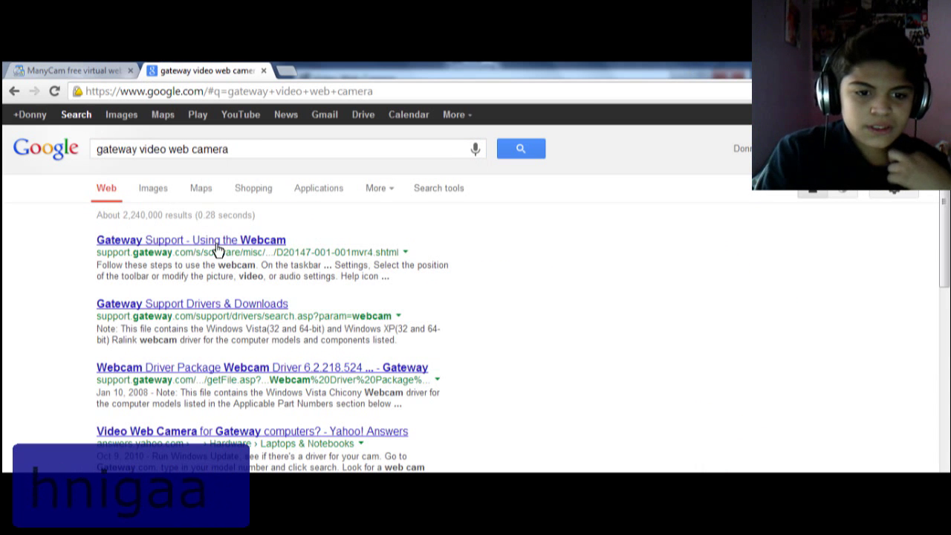
{"action": "left_click", "coordinate": [216, 245]}
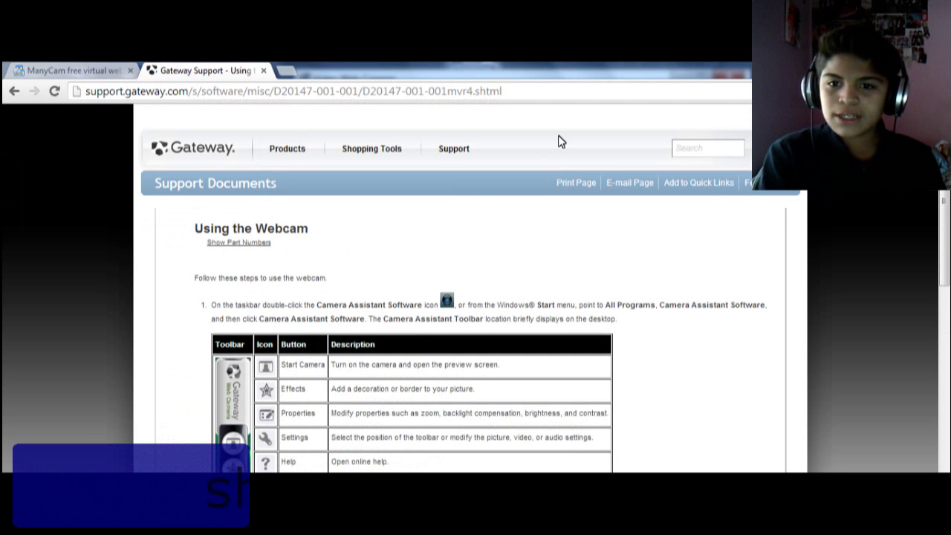
{"action": "scroll", "coordinate": [461, 297], "scroll_direction": "down", "scroll_amount": 3}
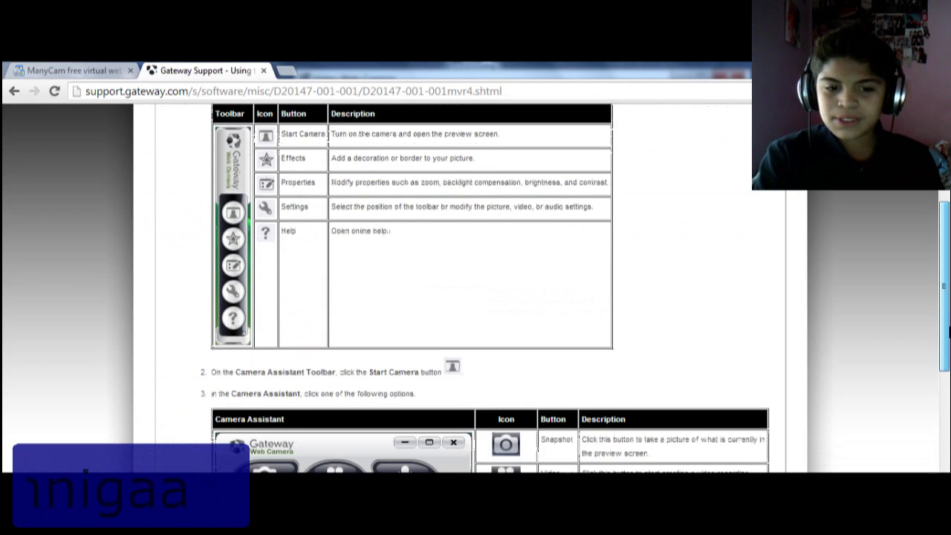
{"action": "scroll", "coordinate": [461, 298], "scroll_direction": "down", "scroll_amount": 3}
{"action": "scroll", "coordinate": [461, 297], "scroll_direction": "down", "scroll_amount": 5}
{"action": "scroll", "coordinate": [461, 297], "scroll_direction": "up", "scroll_amount": 12}
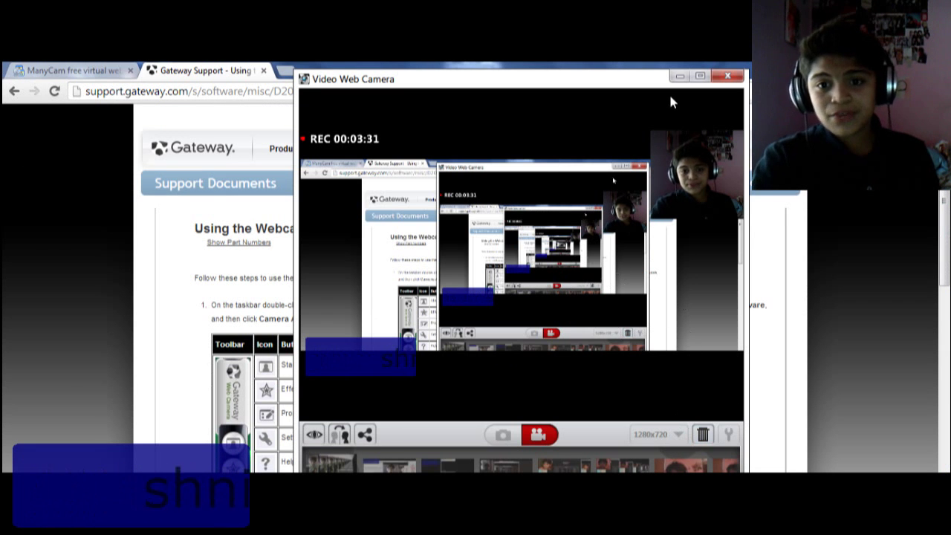
- Check Gateway's Drivers & Downloads result, return to the ManyCam tab, and show the desktop
{"action": "left_click", "coordinate": [684, 76]}
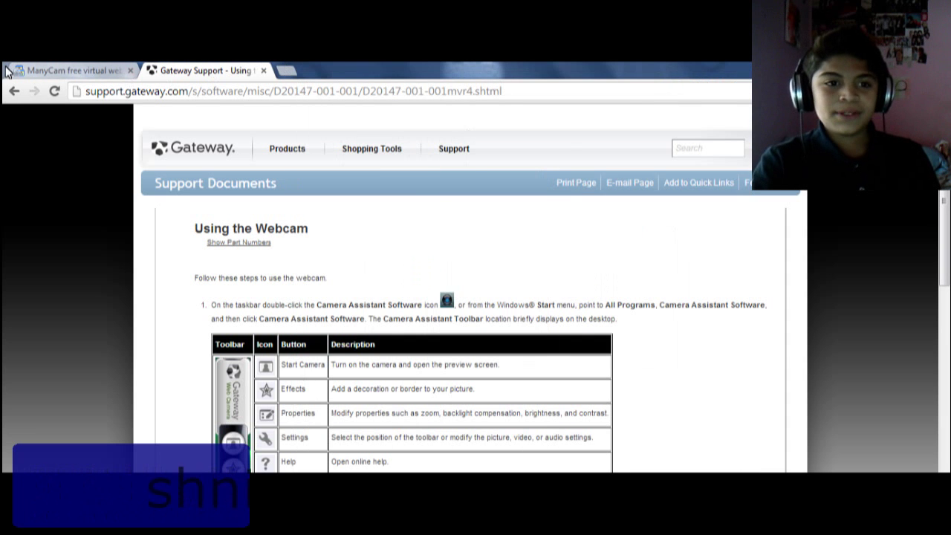
{"action": "left_click", "coordinate": [11, 90]}
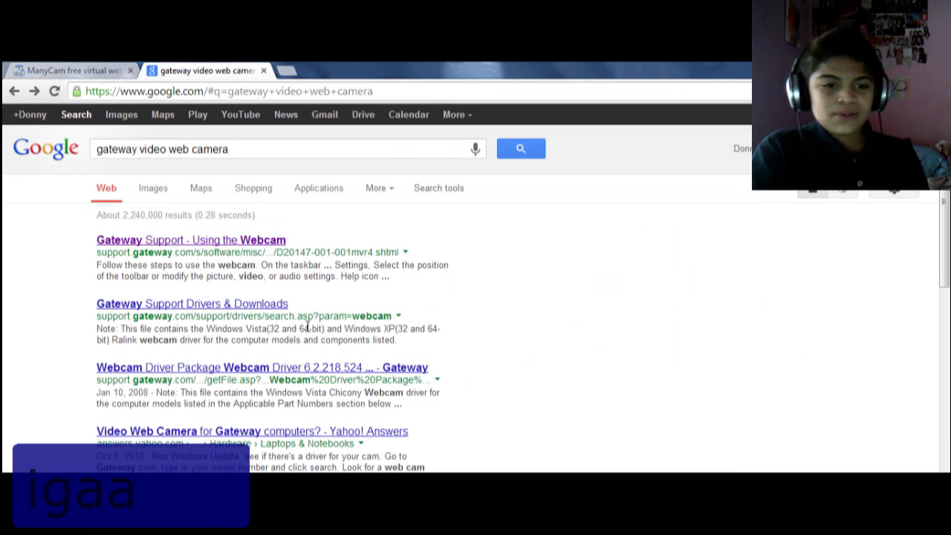
{"action": "left_click", "coordinate": [272, 312]}
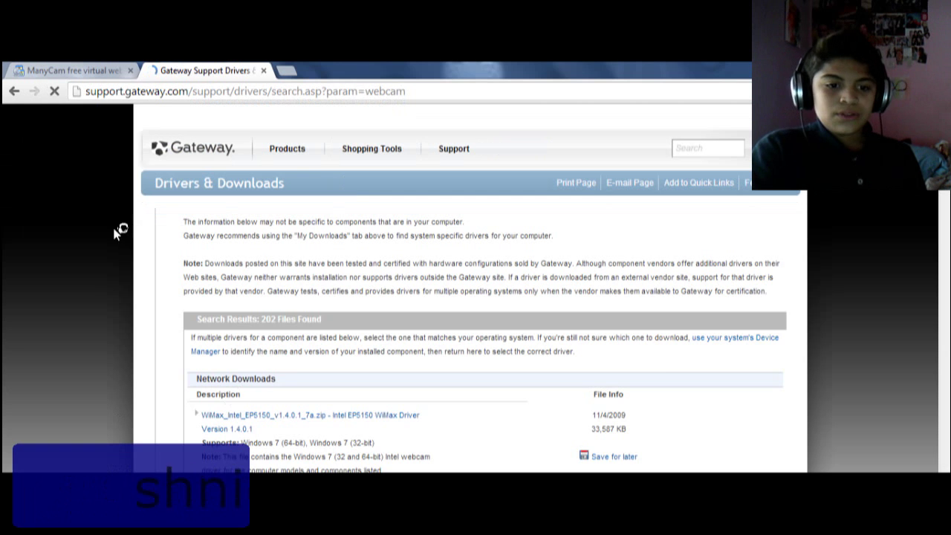
{"action": "left_click", "coordinate": [15, 92]}
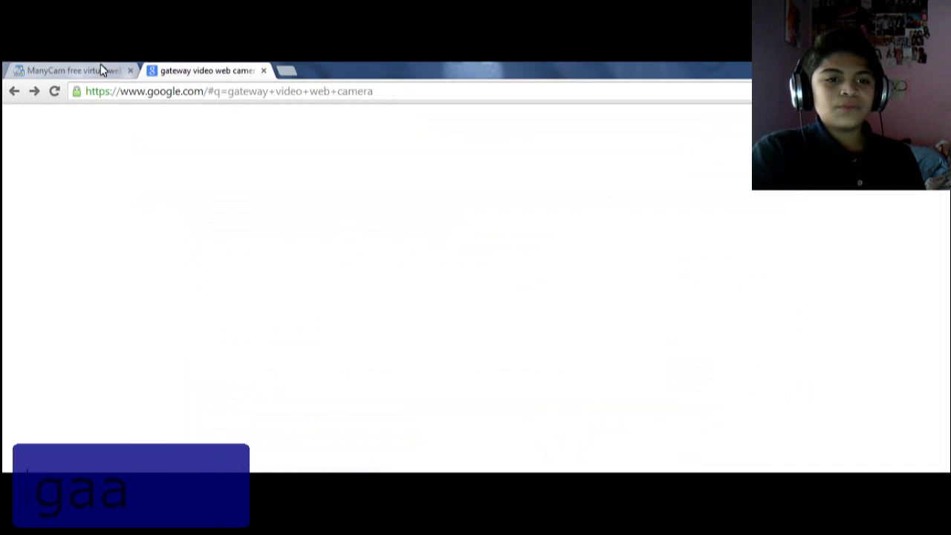
{"action": "left_click", "coordinate": [111, 71]}
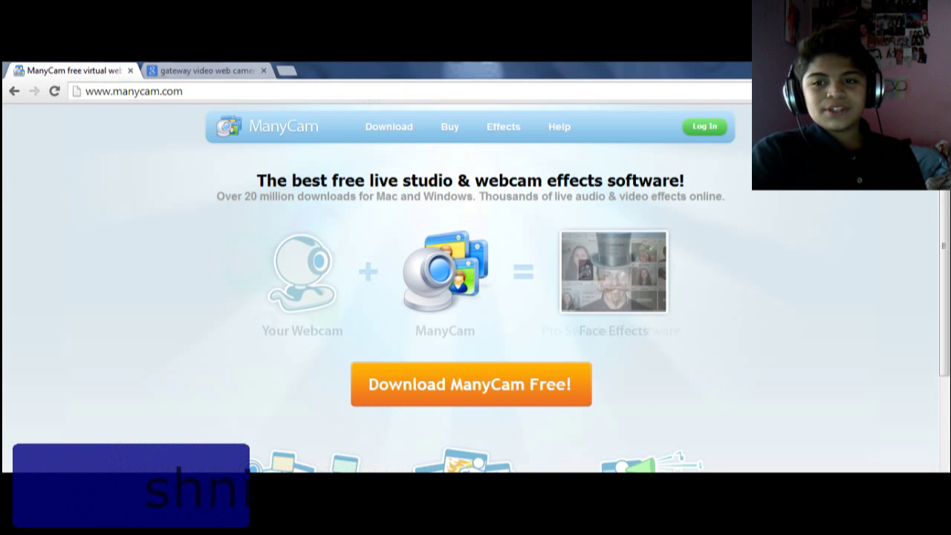
{"action": "key", "text": "super+d"}
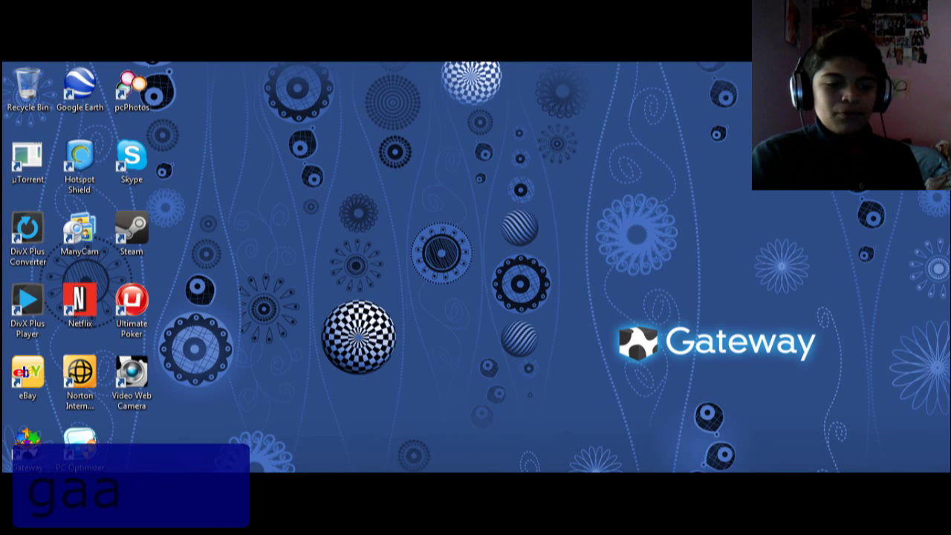
- Return to ManyCam and set Desktop as the video source, capturing a selected screen area
{"action": "key", "text": "alt+Tab"}
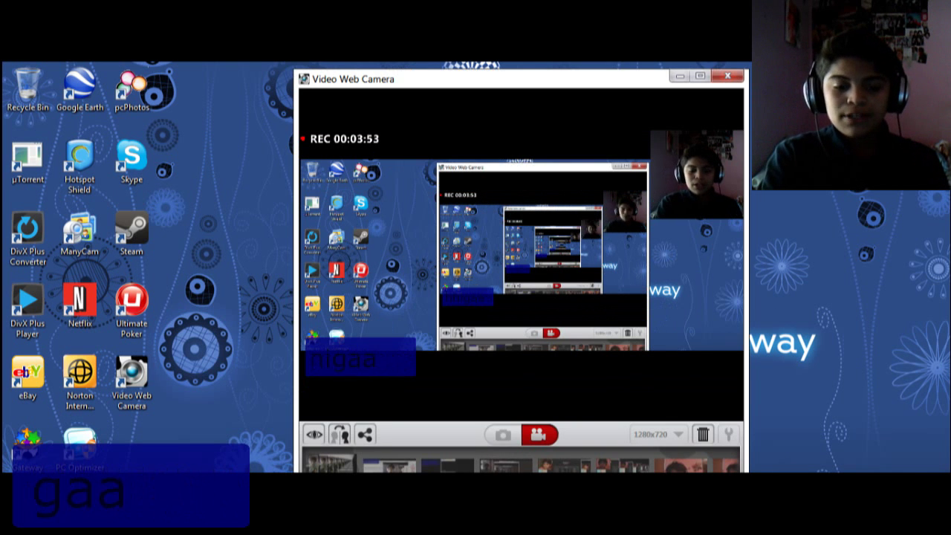
{"action": "key", "text": "alt+Tab"}
{"action": "left_click", "coordinate": [282, 156]}
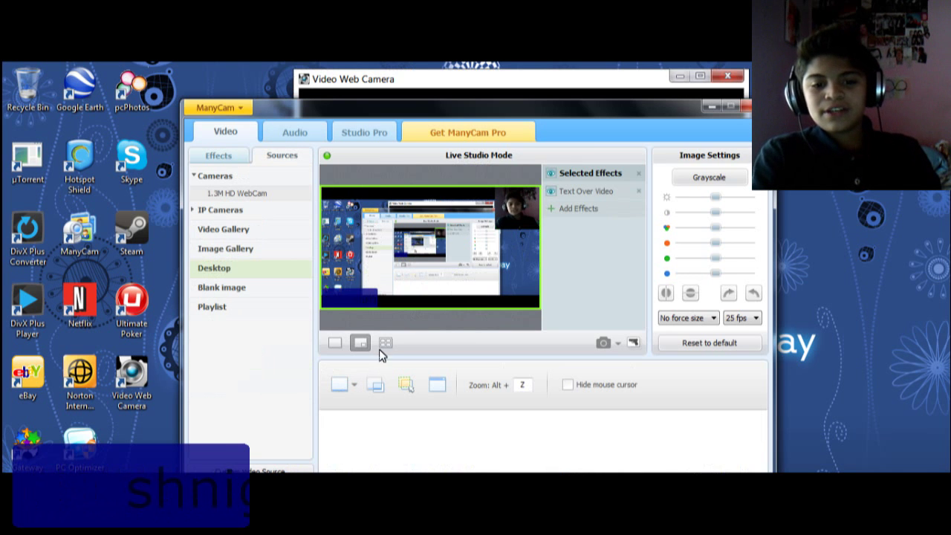
{"action": "left_click", "coordinate": [404, 388]}
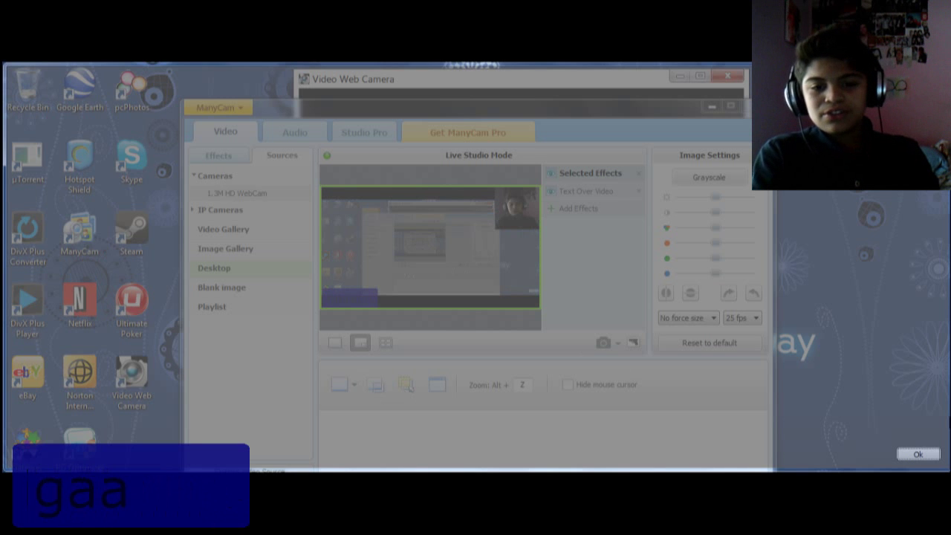
{"action": "left_click", "coordinate": [922, 455]}
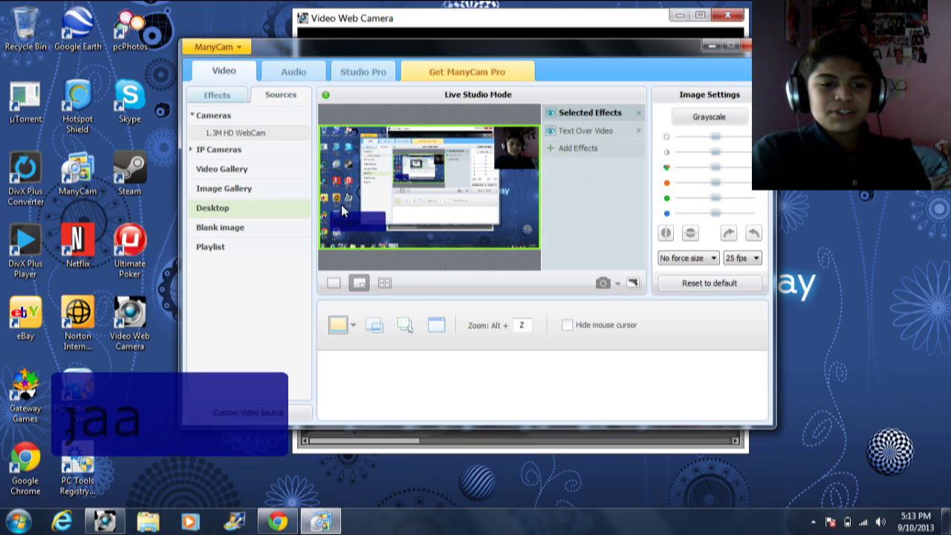
{"action": "left_click", "coordinate": [217, 95]}
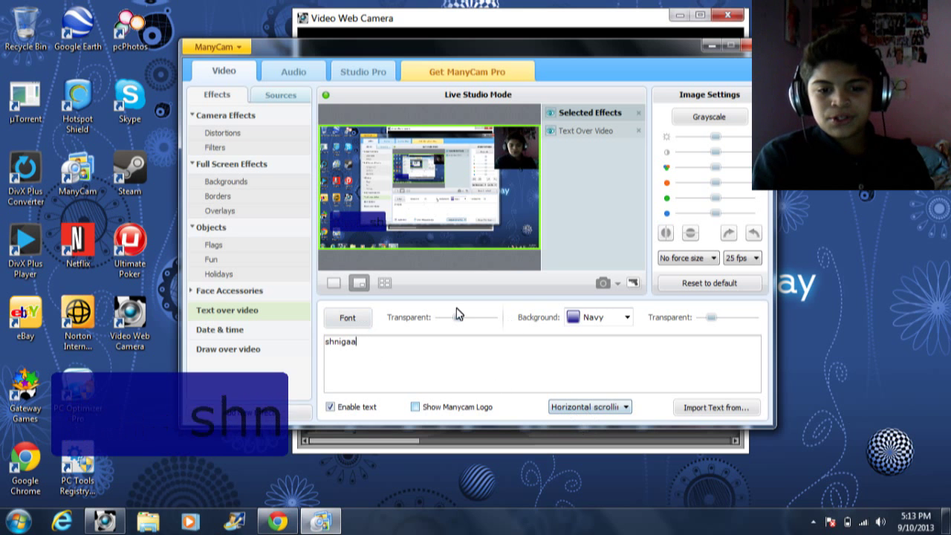
- Make the banner text and background mostly transparent, set the background to White, and show the Flags objects
{"action": "mouse_move", "coordinate": [457, 314]}
{"action": "left_mouse_down"}
{"action": "mouse_move", "coordinate": [404, 318]}
{"action": "mouse_move", "coordinate": [467, 322]}
{"action": "left_mouse_up"}
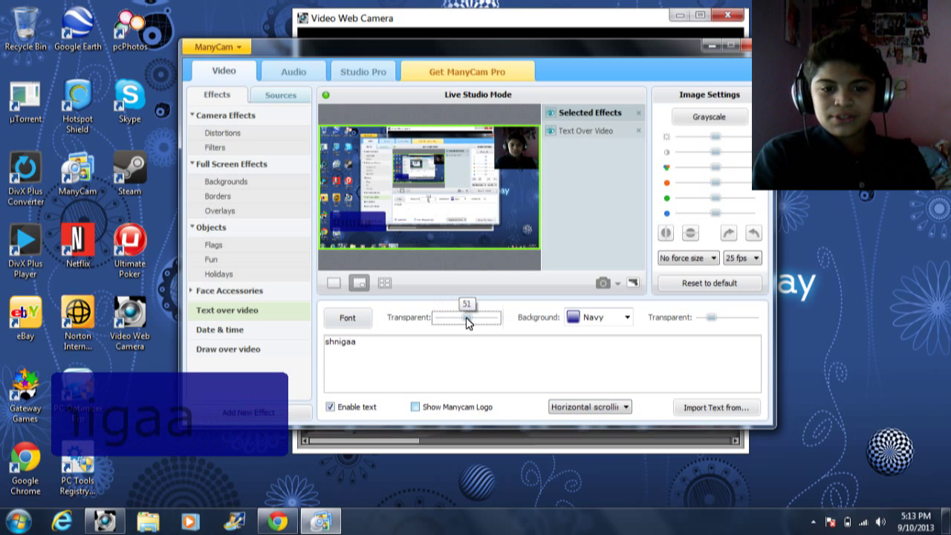
{"action": "left_click_drag", "start_coordinate": [711, 321], "coordinate": [748, 325]}
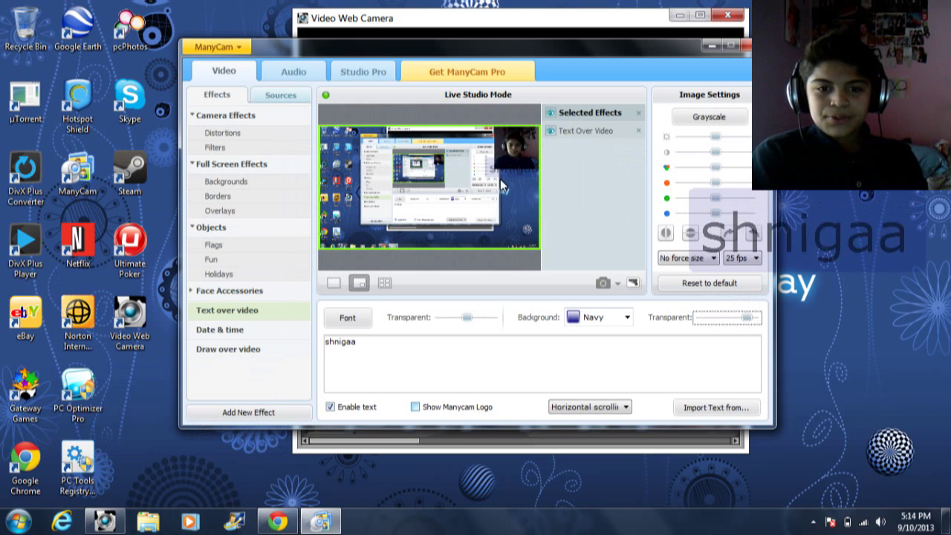
{"action": "left_click", "coordinate": [599, 316]}
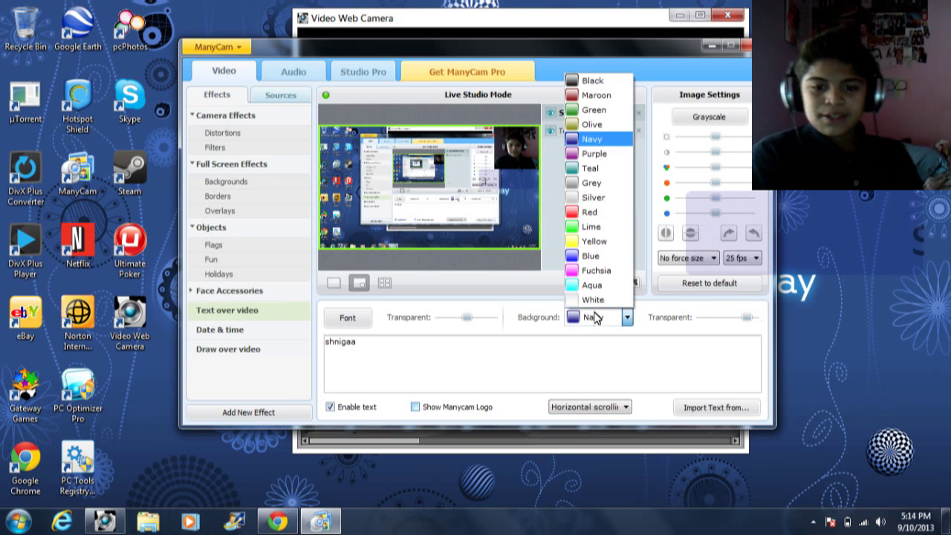
{"action": "left_click", "coordinate": [593, 300]}
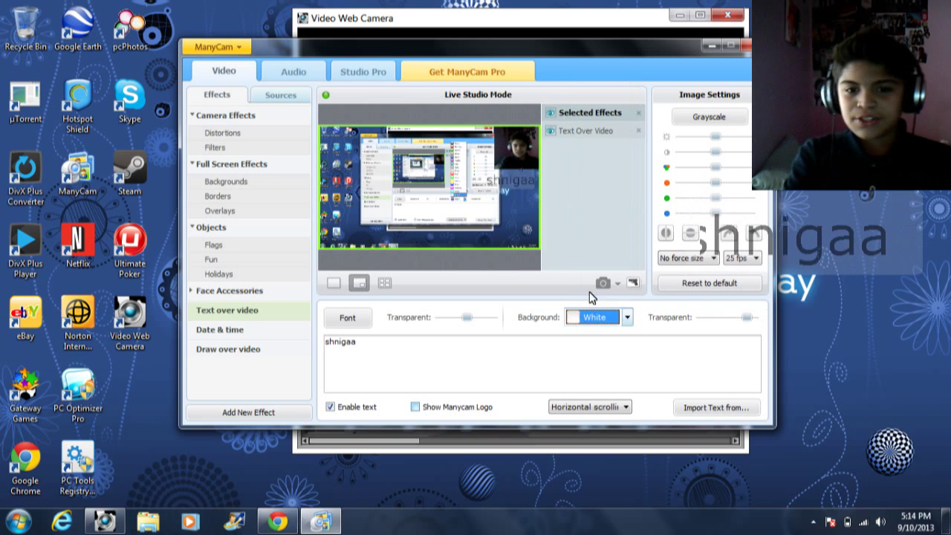
{"action": "left_click", "coordinate": [580, 325]}
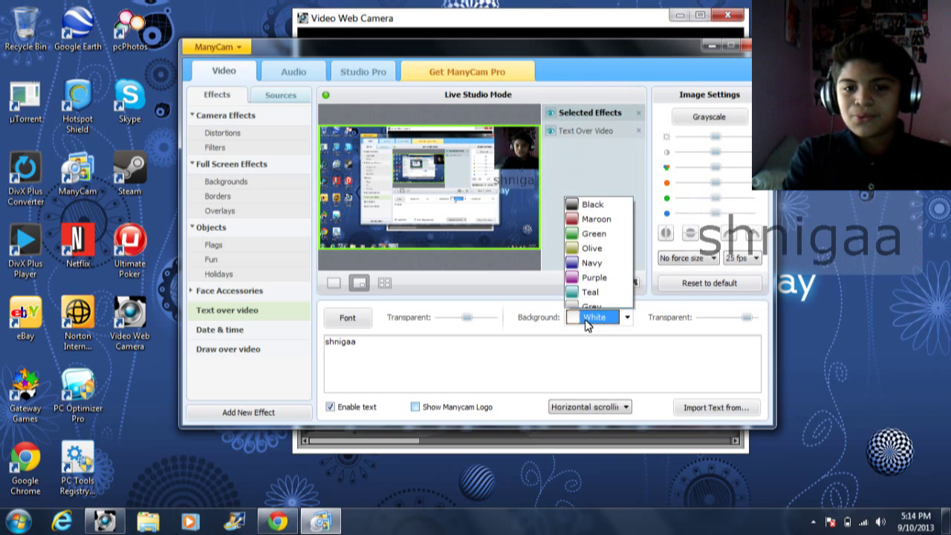
{"action": "left_click", "coordinate": [600, 372]}
{"action": "left_click", "coordinate": [717, 216]}
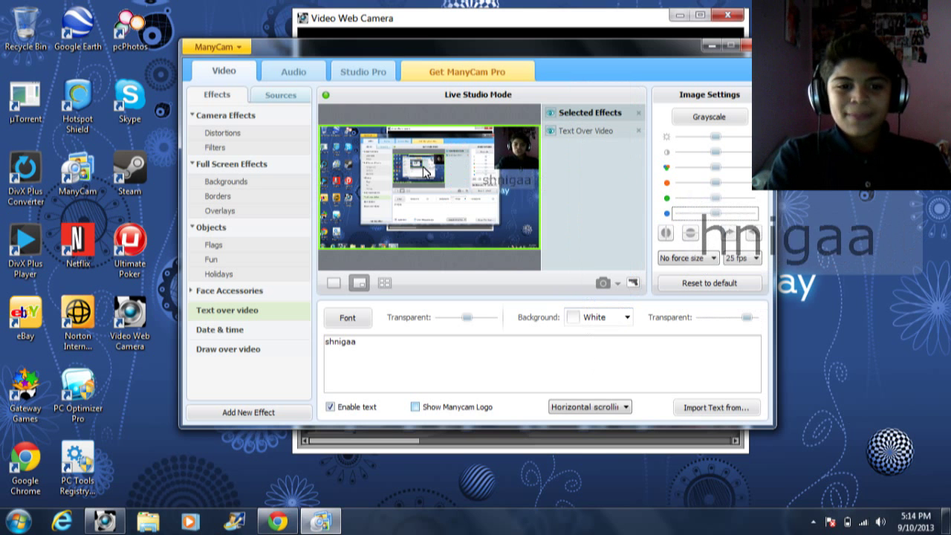
{"action": "left_click", "coordinate": [269, 245]}
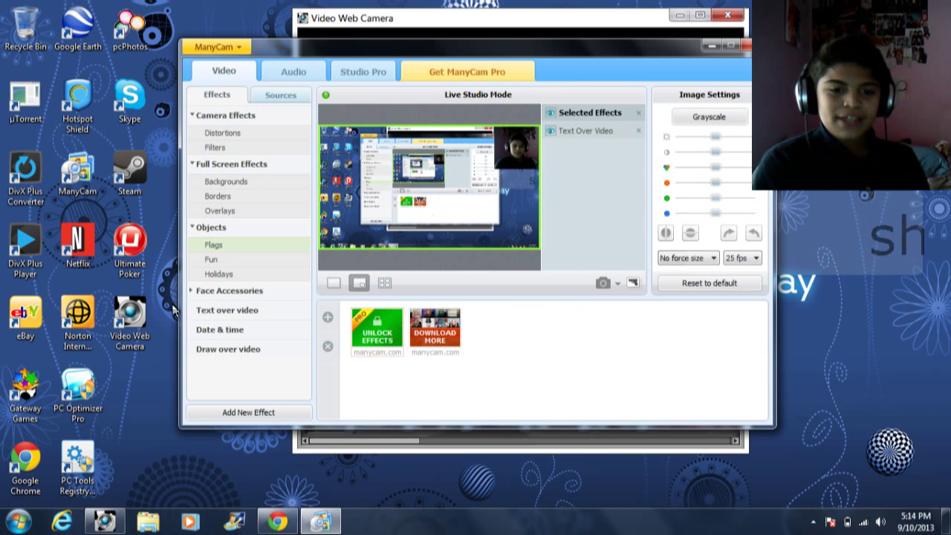
- Switch to single view without the webcam inset, minimize ManyCam to check the recorder, then restore ManyCam
{"action": "left_click", "coordinate": [334, 284]}
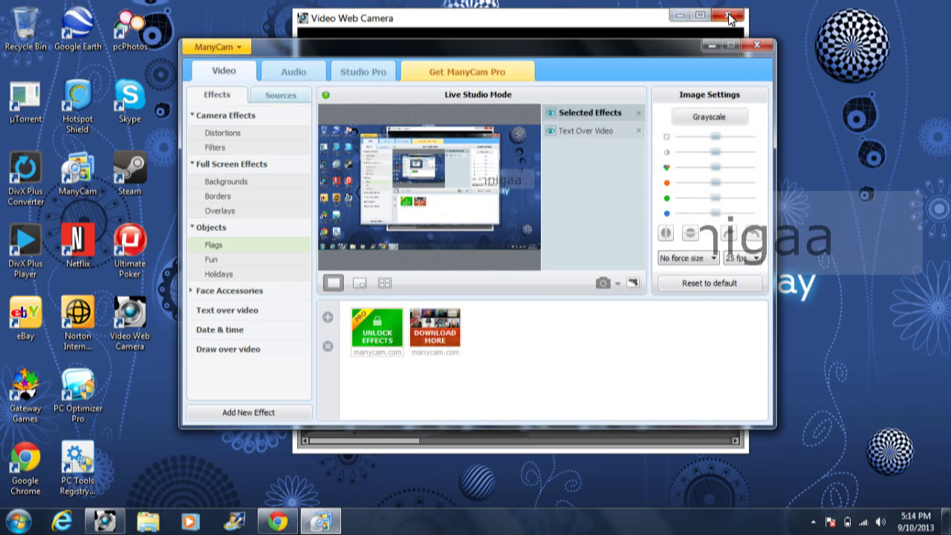
{"action": "left_click", "coordinate": [712, 46]}
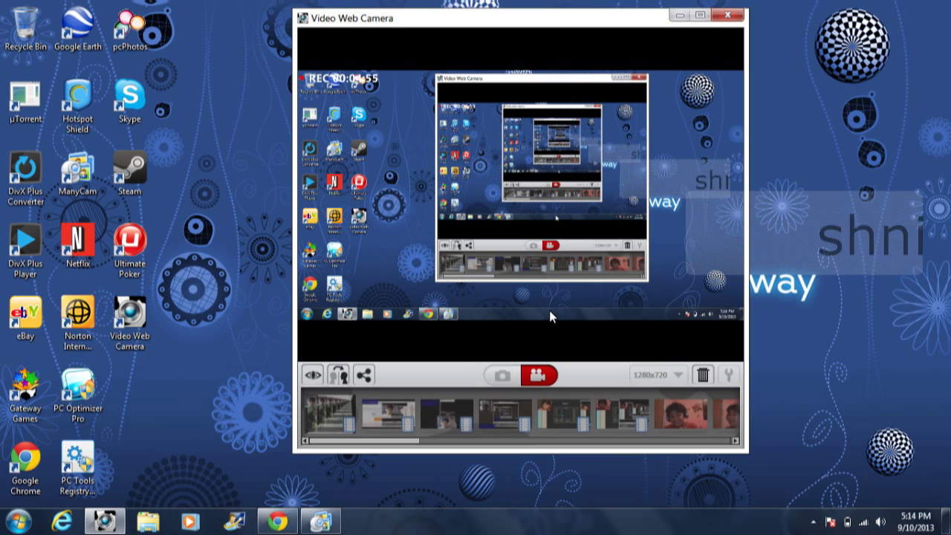
{"action": "left_click", "coordinate": [537, 378]}
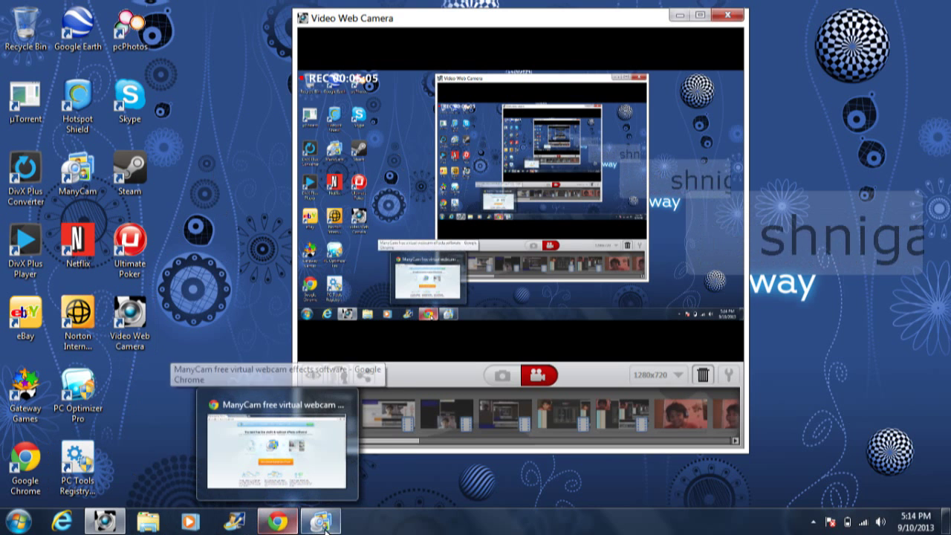
{"action": "mouse_move", "coordinate": [321, 524]}
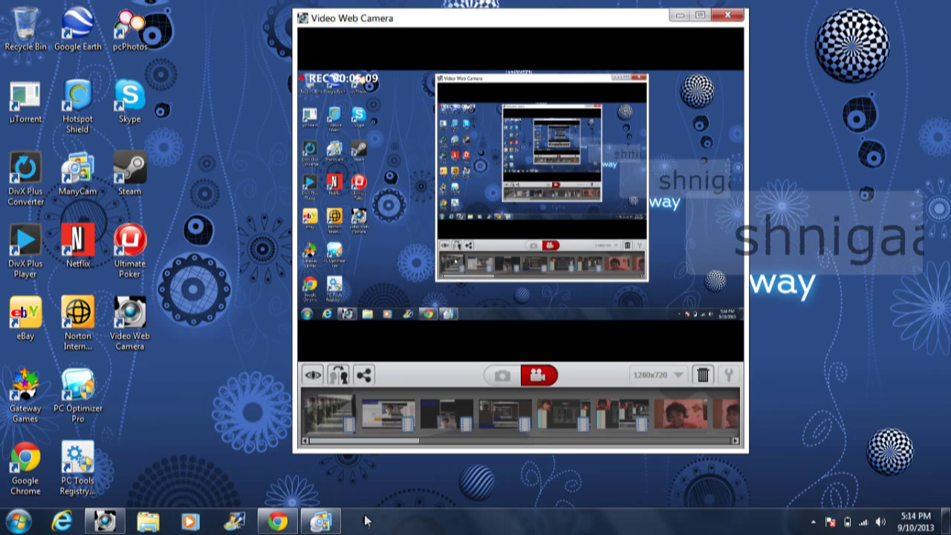
{"action": "left_click", "coordinate": [321, 520]}
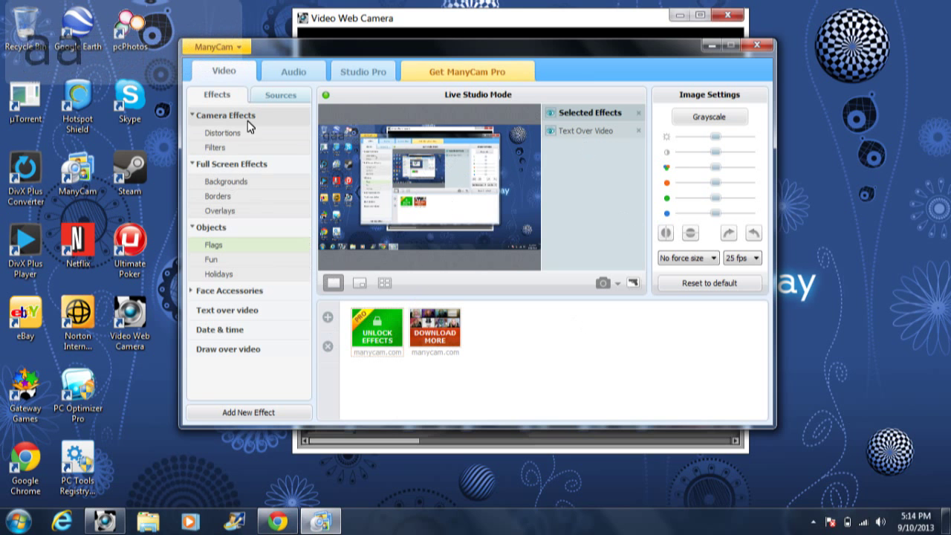
- Move from the Sources tab through the Audio tab to the Studio Pro workspace
{"action": "left_click", "coordinate": [281, 96]}
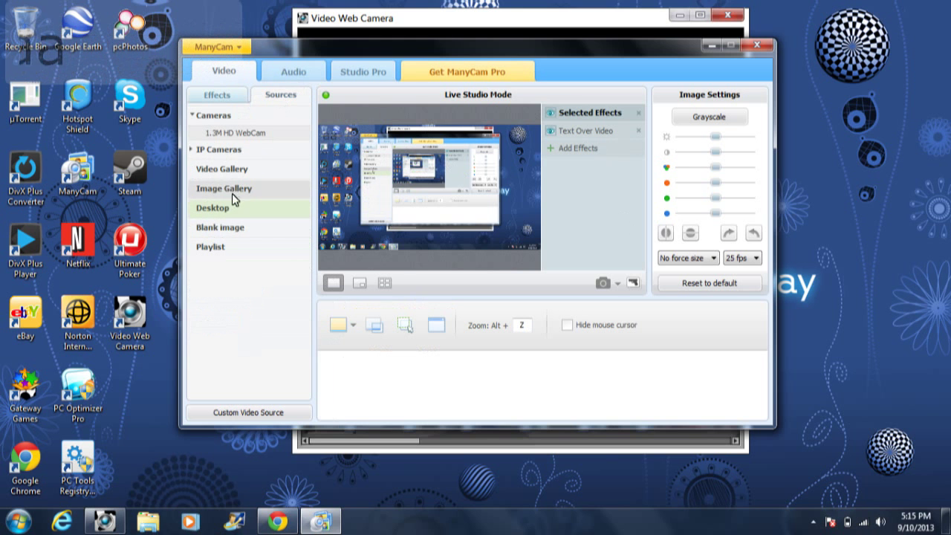
{"action": "left_click", "coordinate": [308, 69]}
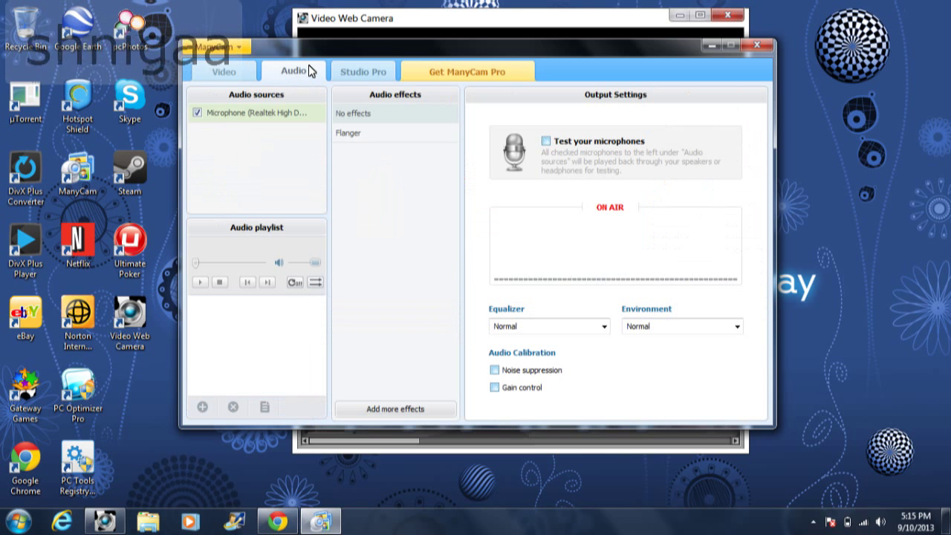
{"action": "left_click", "coordinate": [374, 64]}
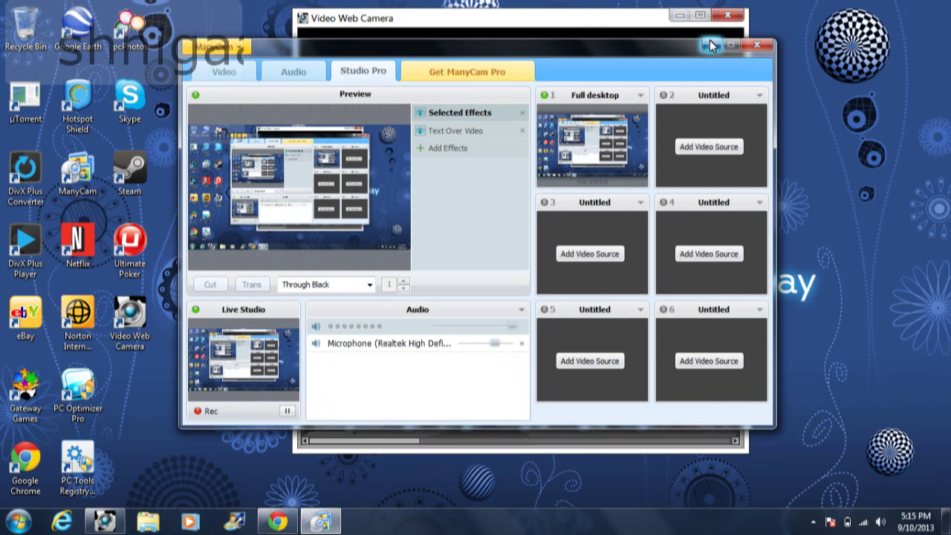